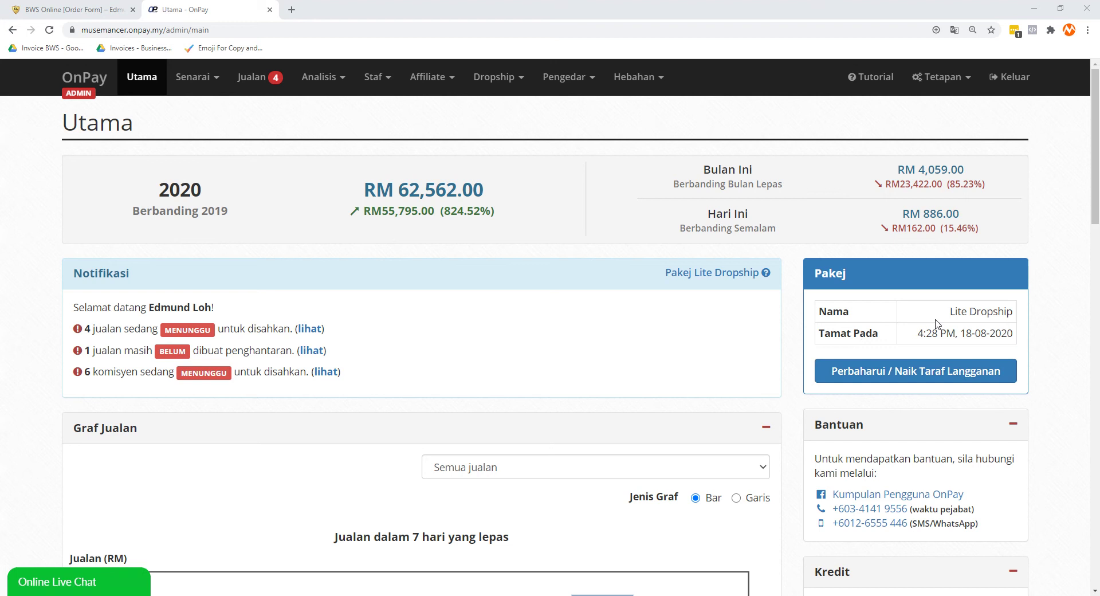
# Step: From the Pakej box, go to the 'Perbaharui / Naik Taraf Langganan' page for the Lite Dropship package
pyautogui.moveTo(949, 313); pyautogui.dragTo(1013, 313)
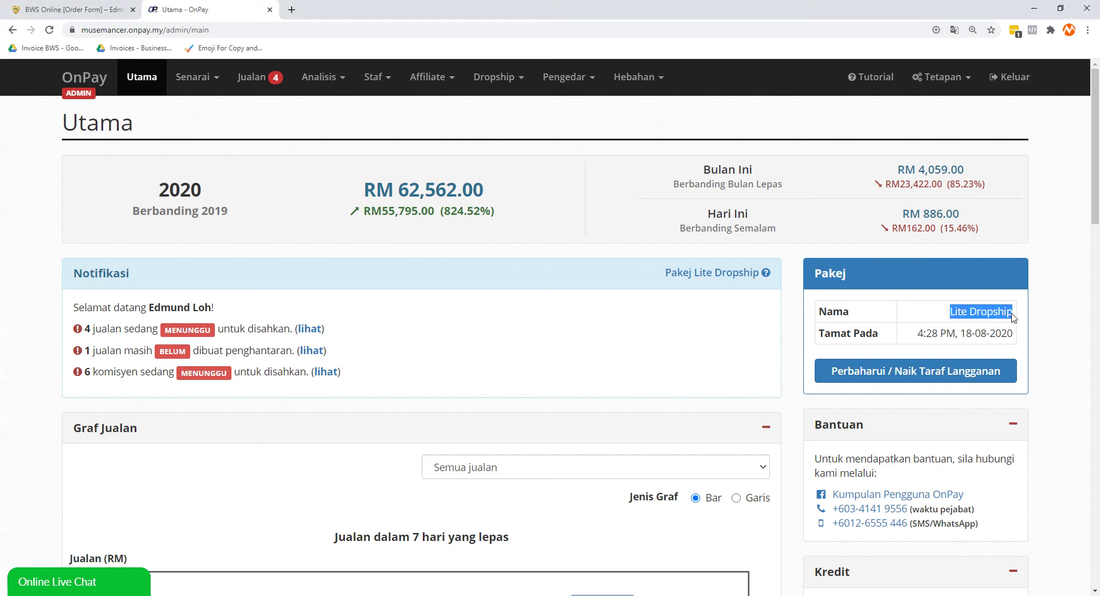
pyautogui.click(949, 325)
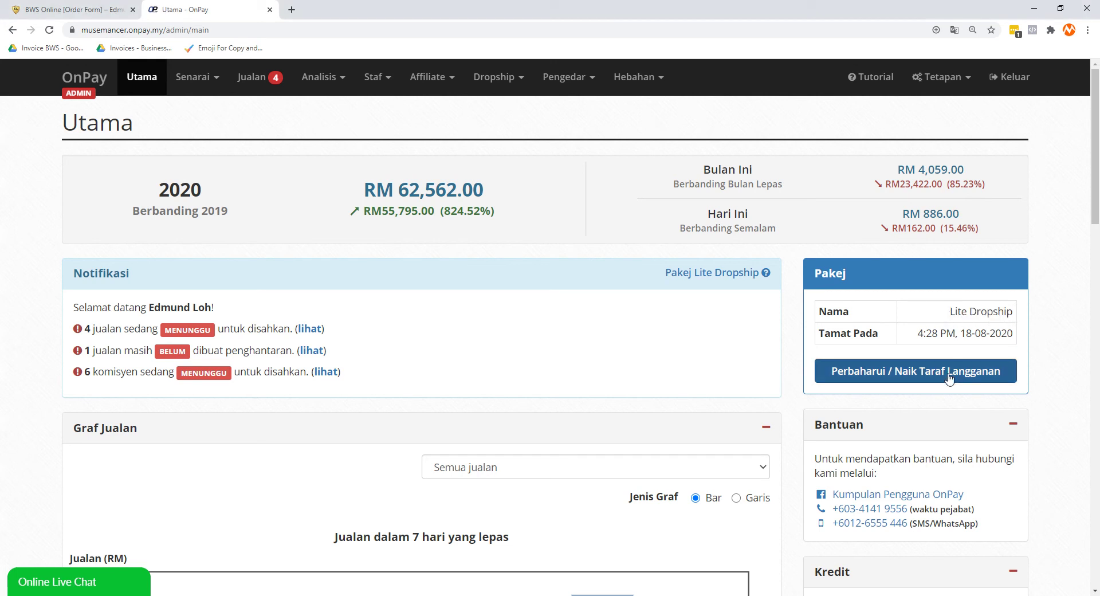
pyautogui.click(917, 378)
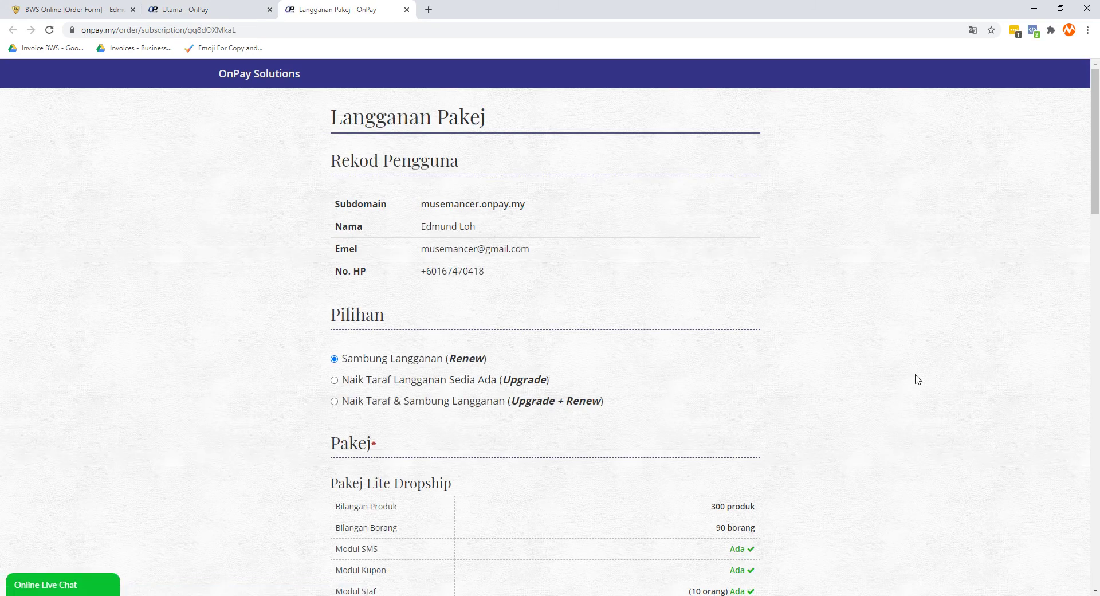
# Step: Review the Upgrade + Renew option and its package tables
pyautogui.scroll(-3, 606, 321)
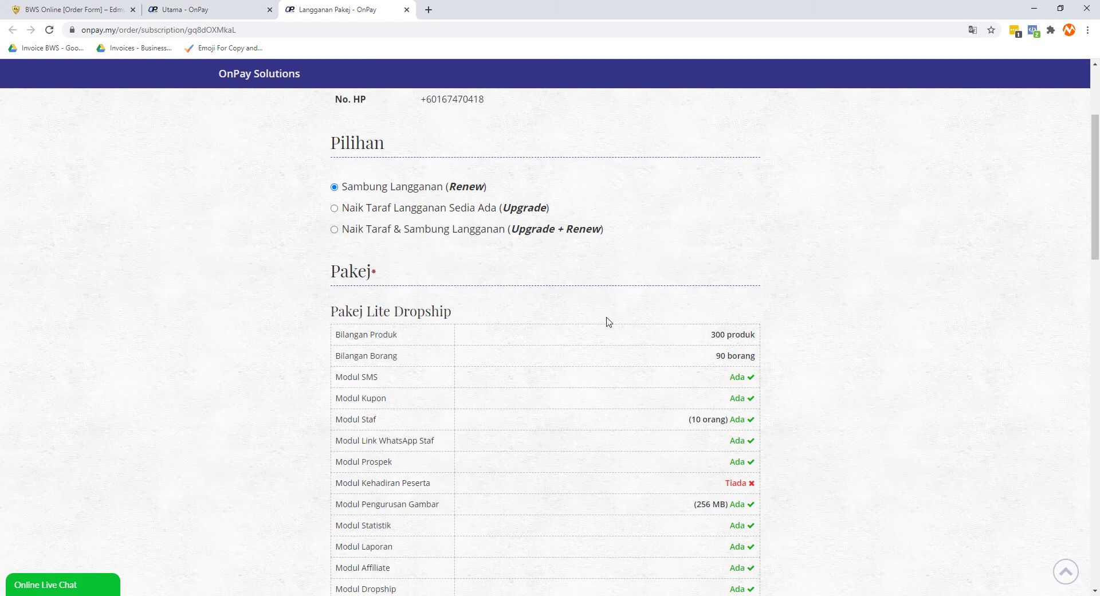
pyautogui.click(448, 232)
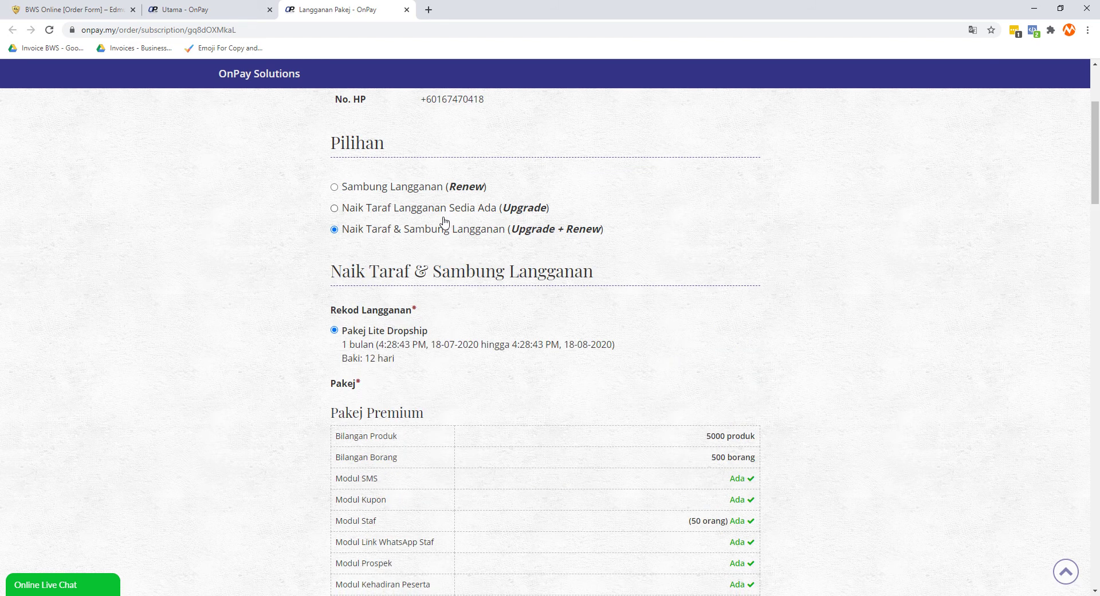
pyautogui.scroll(-10, 280, 265)
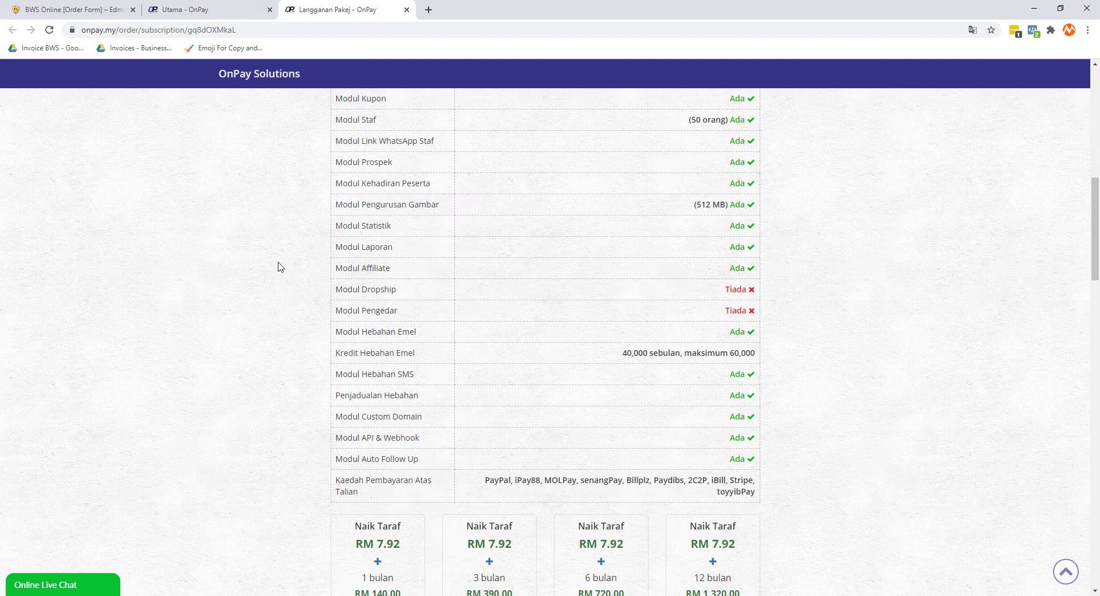
pyautogui.scroll(-20, 280, 265)
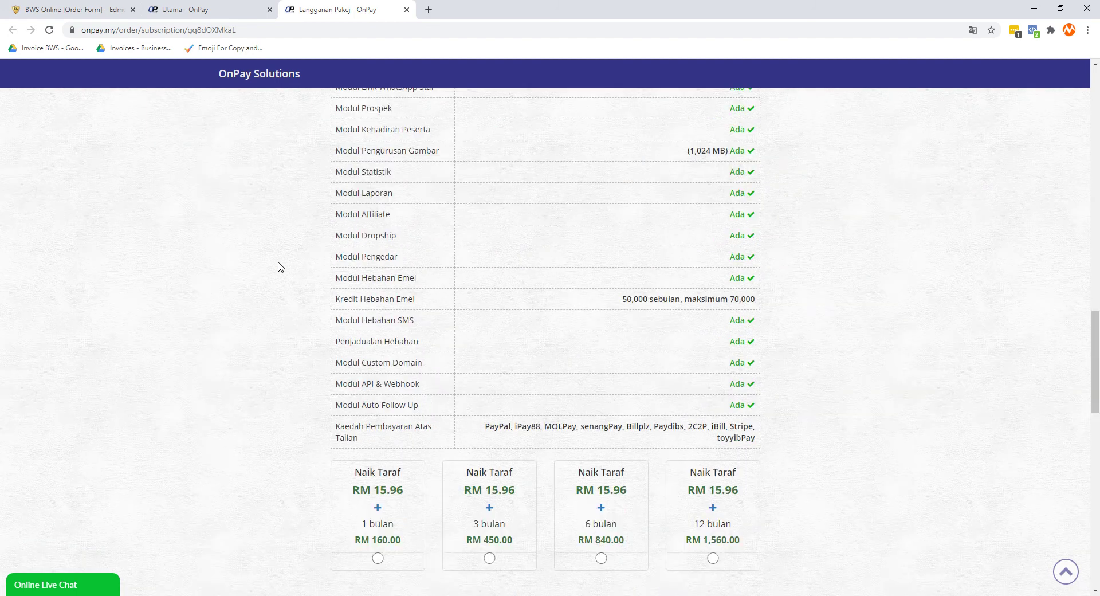
pyautogui.scroll(20, 280, 267)
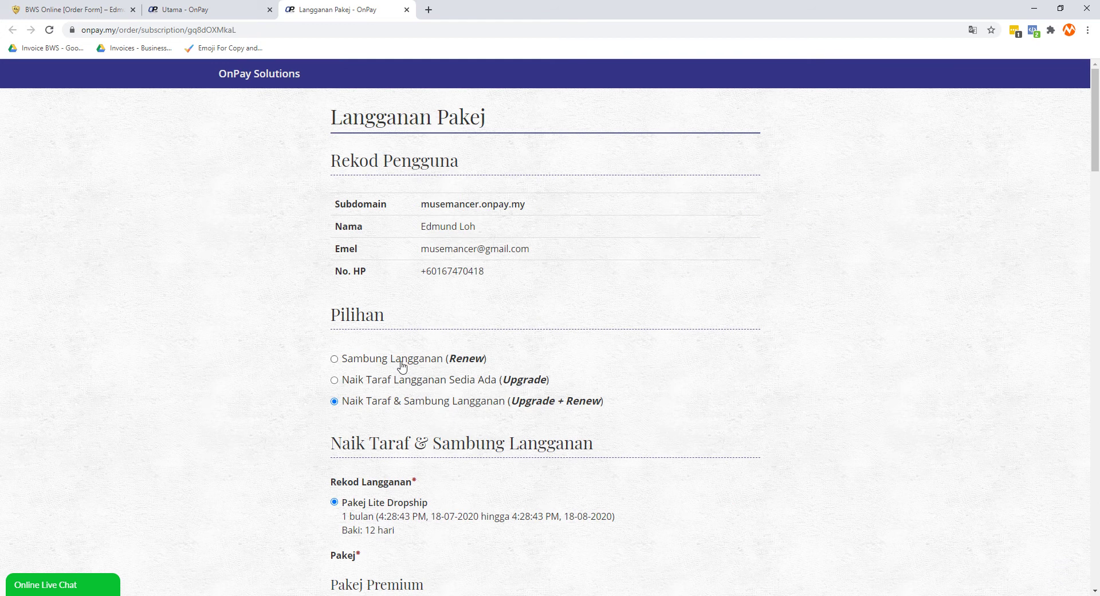
# Step: Switch to the Renew option and look through its package tables
pyautogui.click(400, 363)
pyautogui.scroll(-3, 344, 360)
pyautogui.scroll(-10, 331, 358)
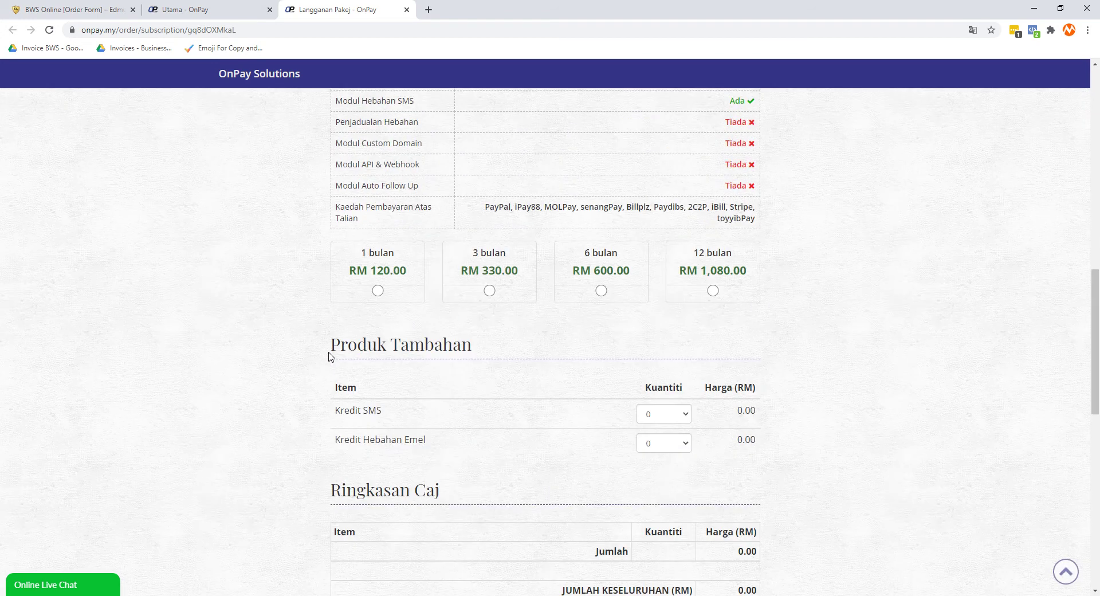
pyautogui.scroll(-9, 330, 355)
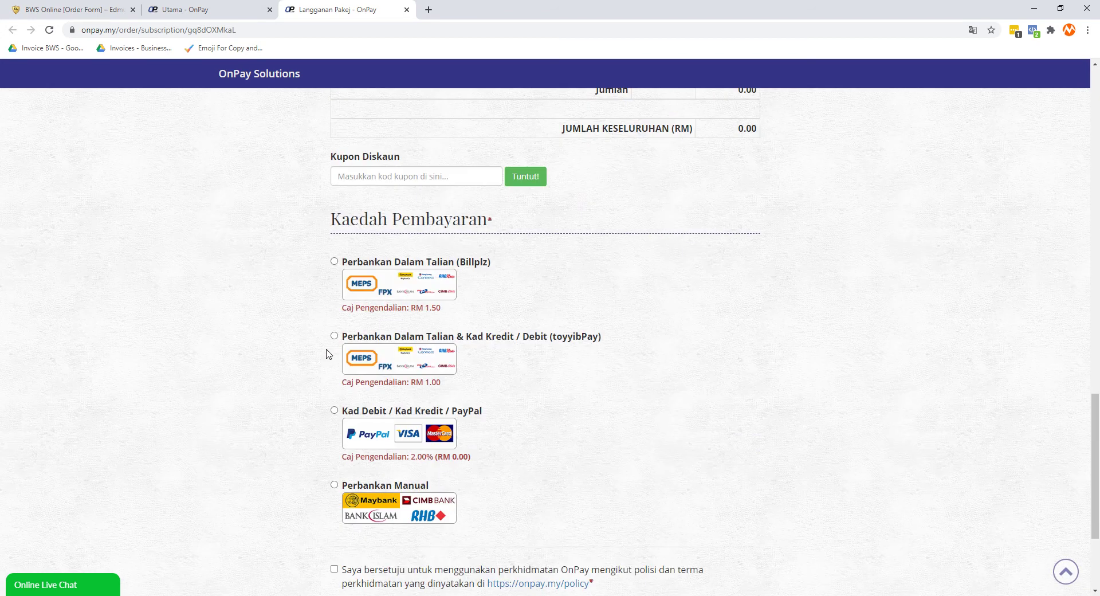
pyautogui.scroll(13, 326, 352)
pyautogui.scroll(12, 333, 344)
# Step: Check the Upgrade option, then settle on Upgrade + Renew with Pakej Premium offered
pyautogui.click(336, 320)
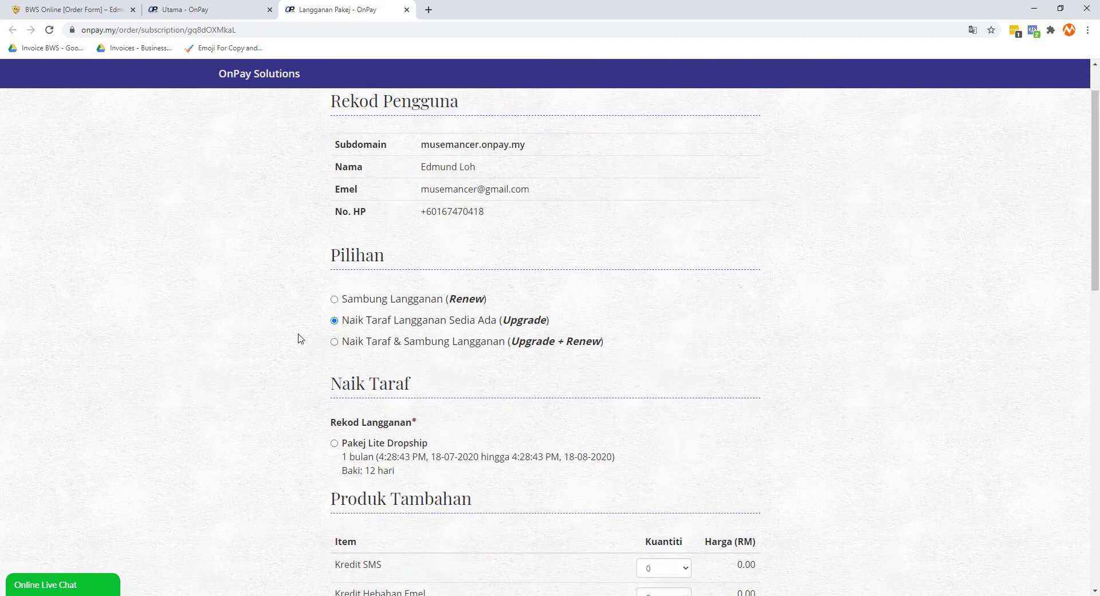
pyautogui.scroll(-8, 299, 338)
pyautogui.scroll(3, 299, 338)
pyautogui.scroll(6, 298, 337)
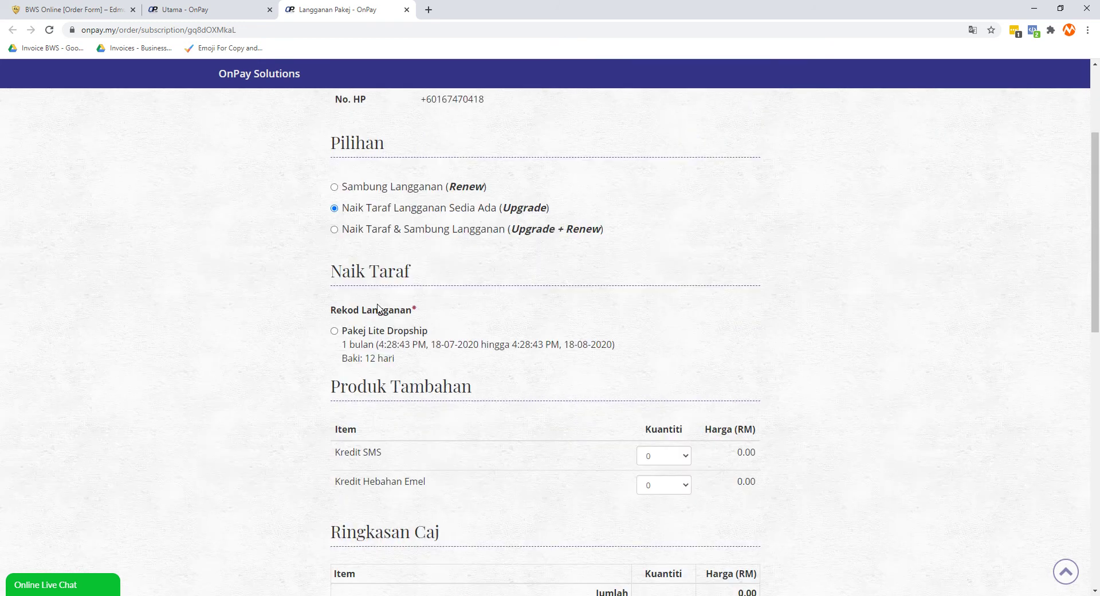
pyautogui.click(404, 195)
pyautogui.click(414, 230)
pyautogui.scroll(-3, 232, 289)
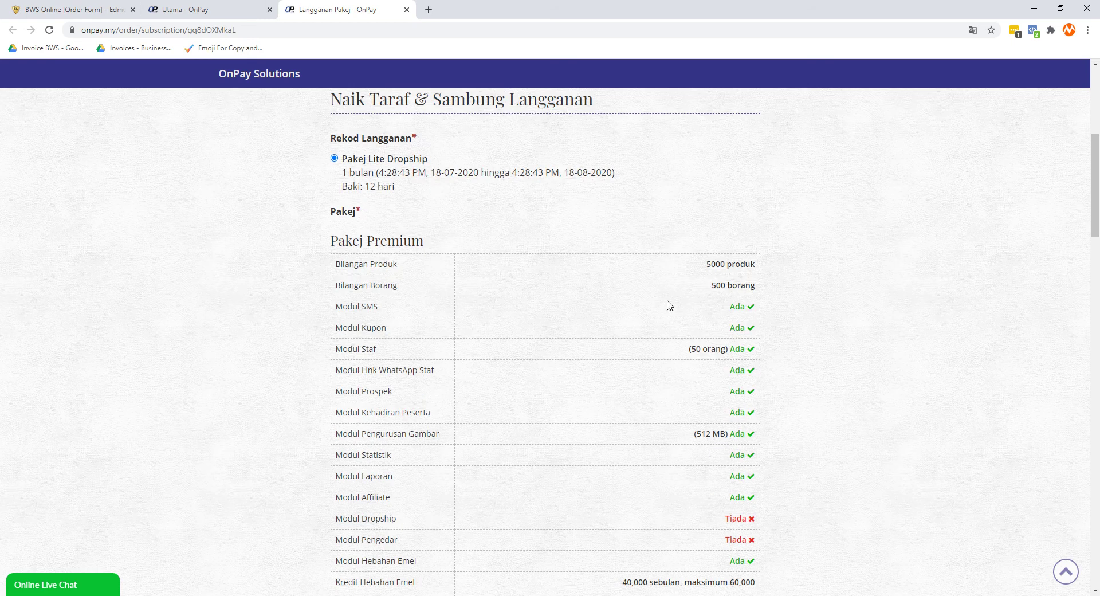
pyautogui.scroll(6, 668, 305)
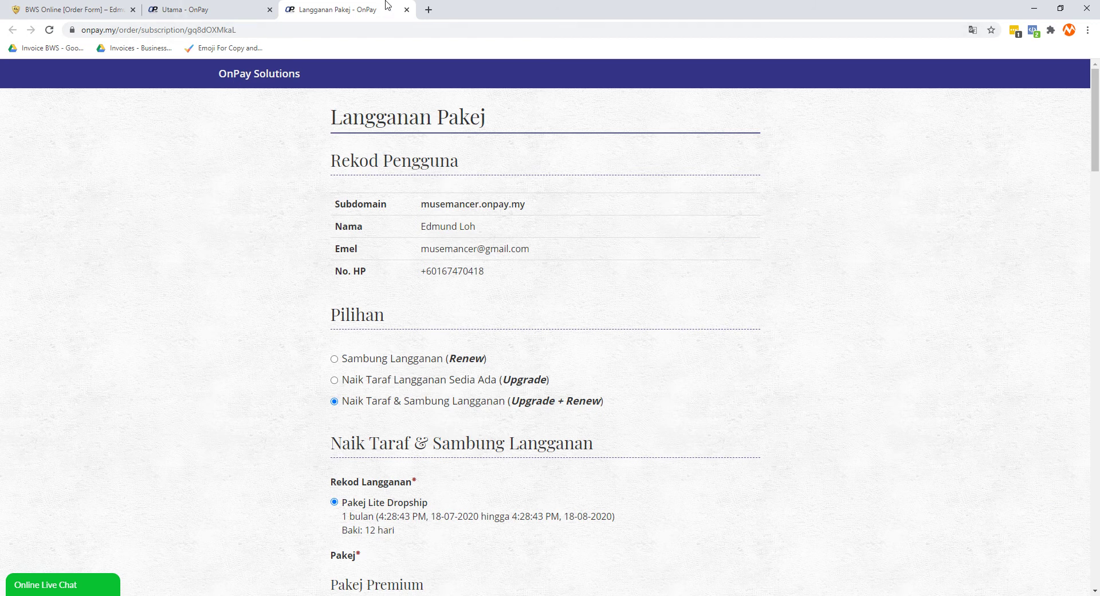
# Step: Close the Langganan Pakej tab and go to Senarai > Produk to list the 20 products
pyautogui.click(407, 10)
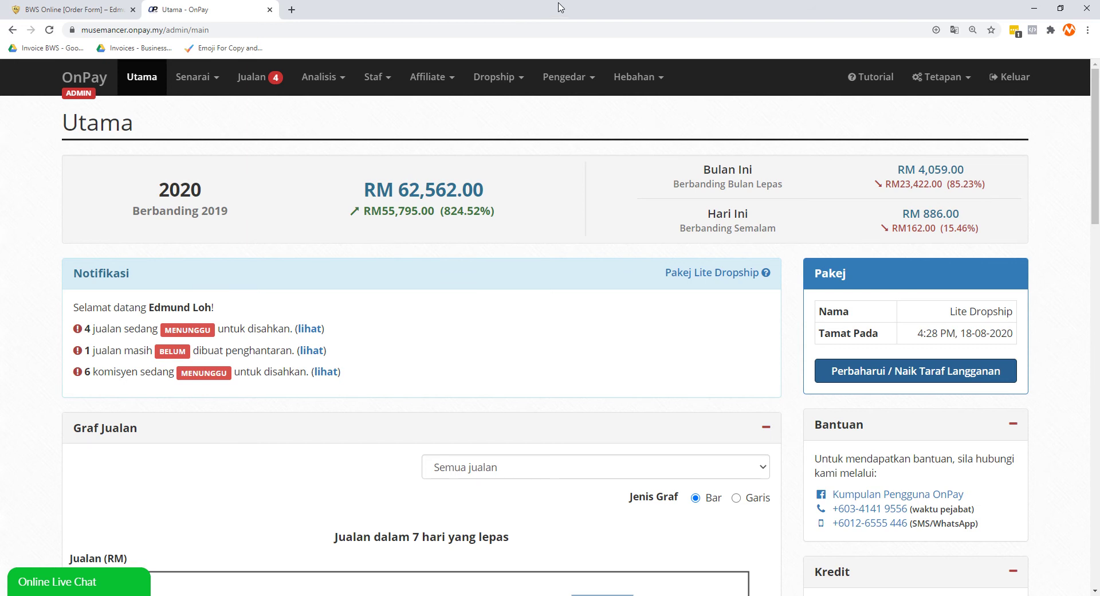
pyautogui.click(375, 77)
pyautogui.click(184, 92)
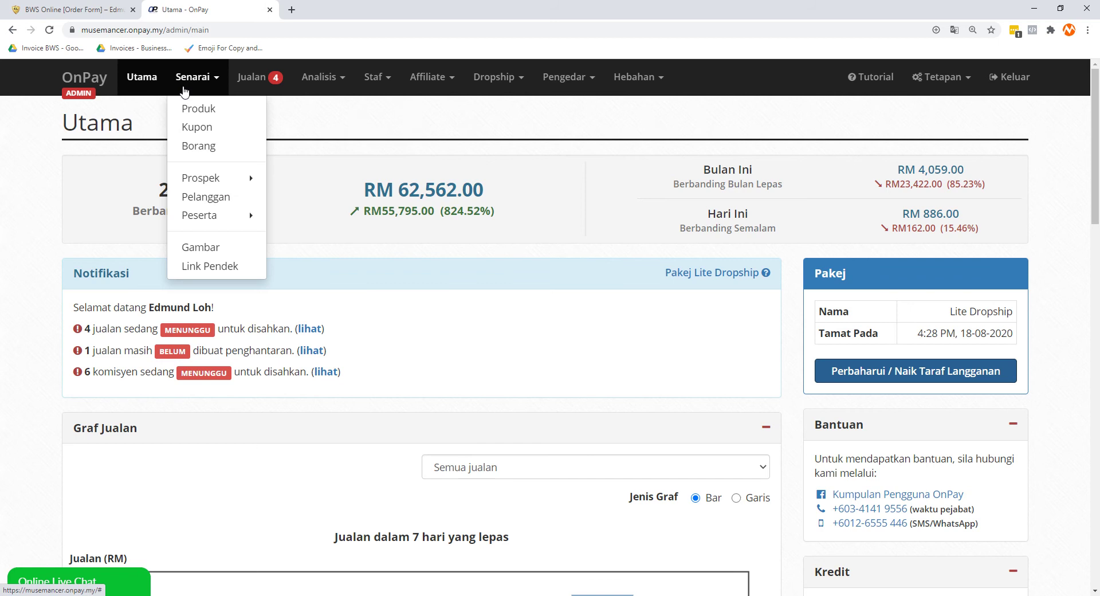
pyautogui.click(199, 111)
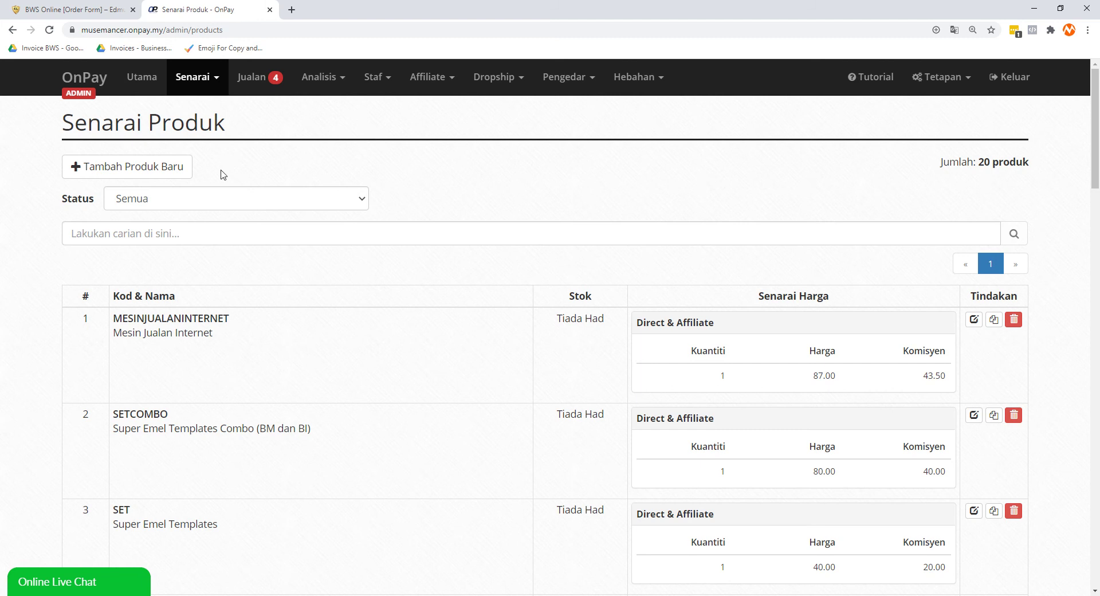
# Step: Start a new product and give it the code BWSO
pyautogui.click(175, 170)
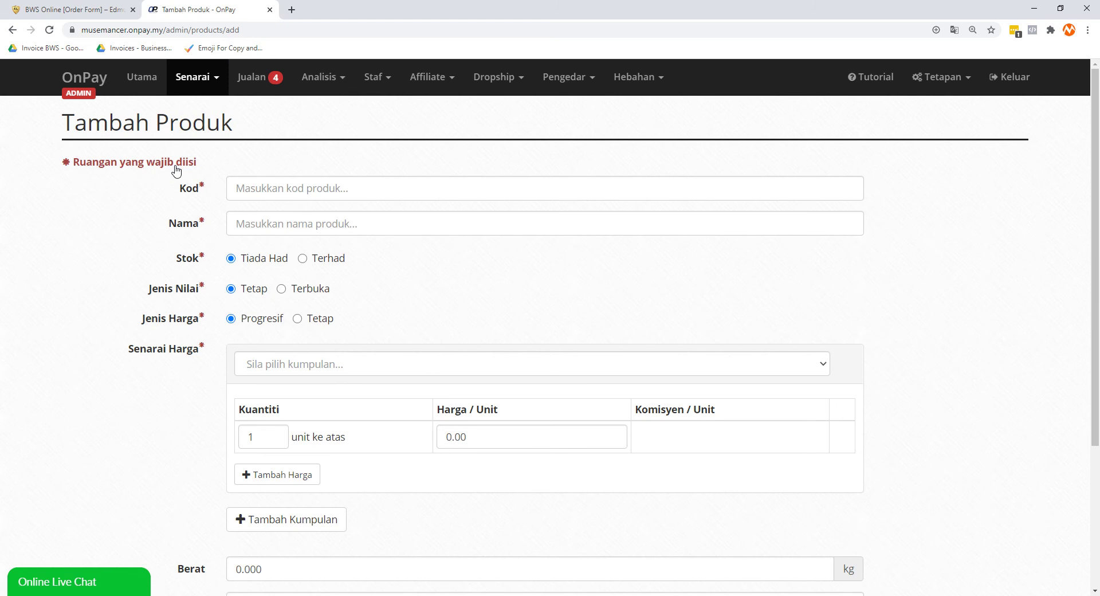
pyautogui.click(260, 189)
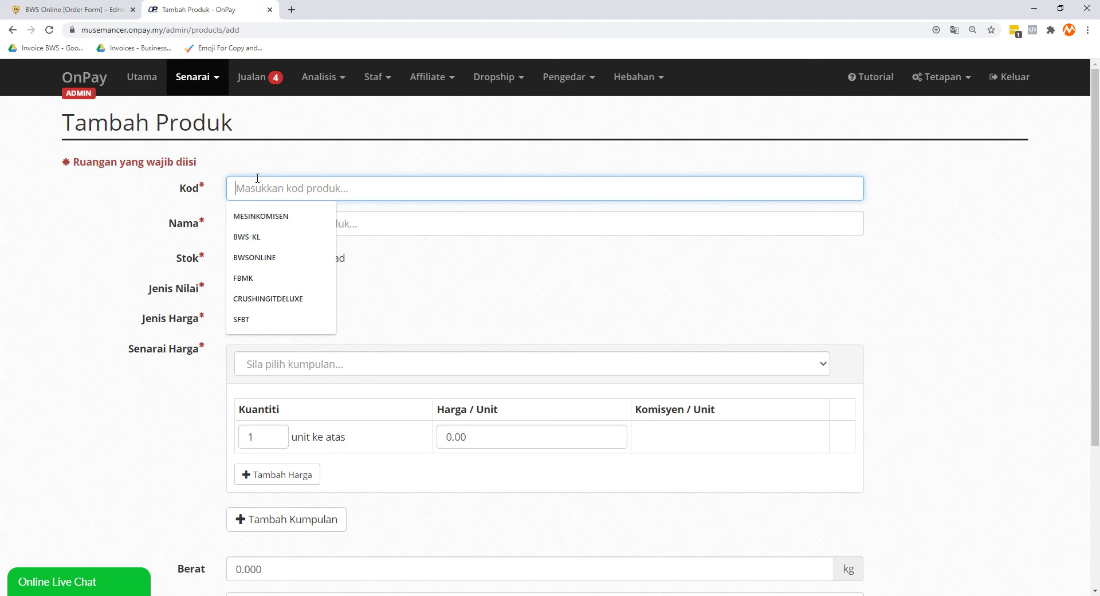
pyautogui.click(259, 175)
pyautogui.click(265, 184)
pyautogui.write('B')
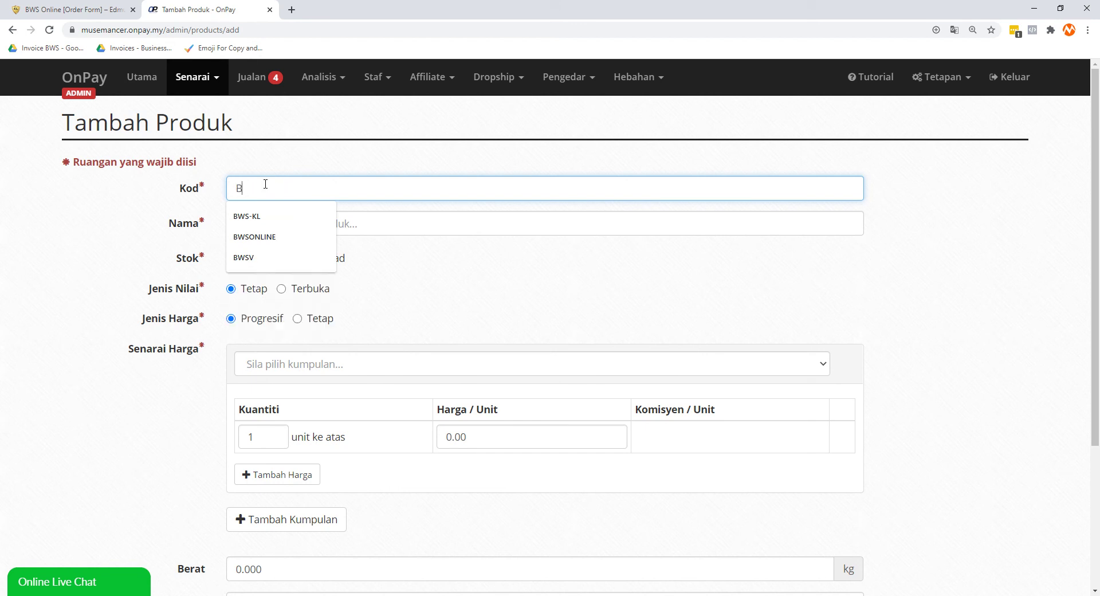
pyautogui.write('WSO')
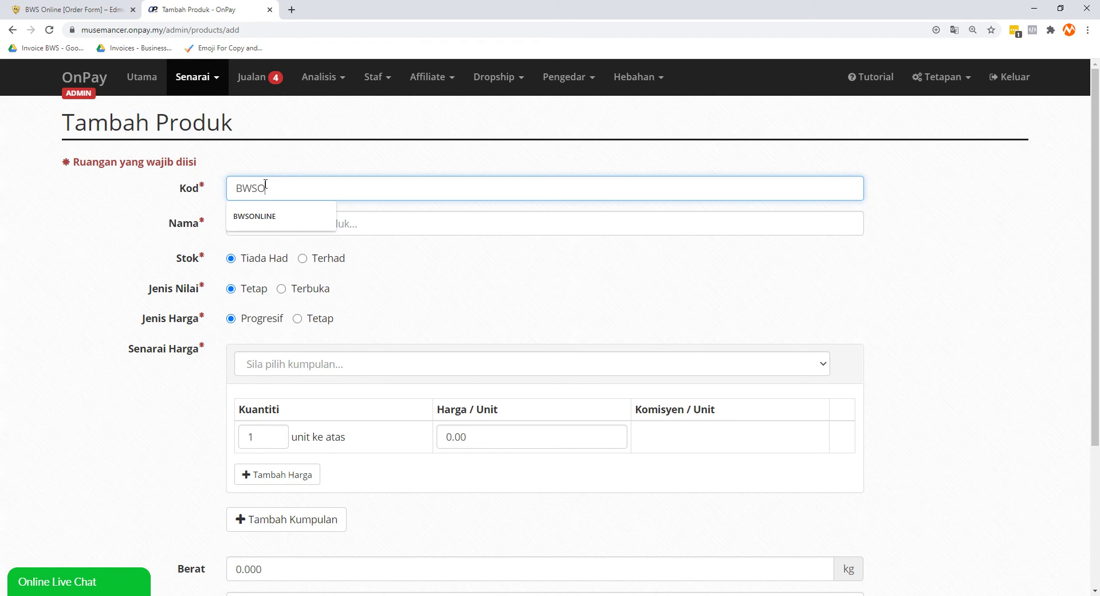
pyautogui.click(280, 165)
# Step: Name it 'Business Wealth Summit Online' by replacing '[July 2019]' in a past summit name
pyautogui.click(251, 224)
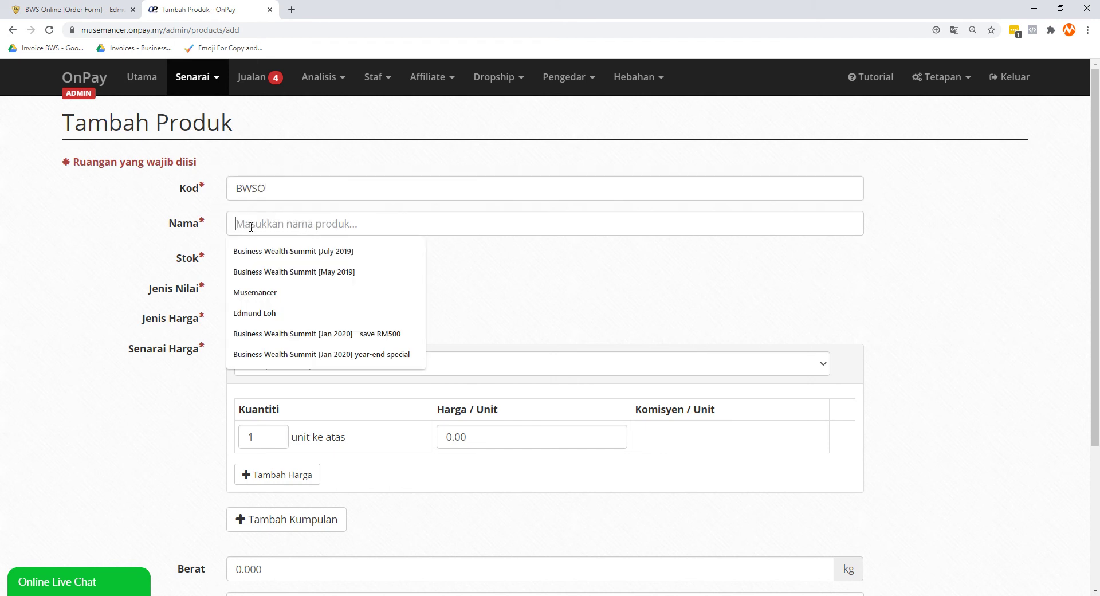
pyautogui.click(281, 251)
pyautogui.moveTo(353, 224); pyautogui.dragTo(520, 221)
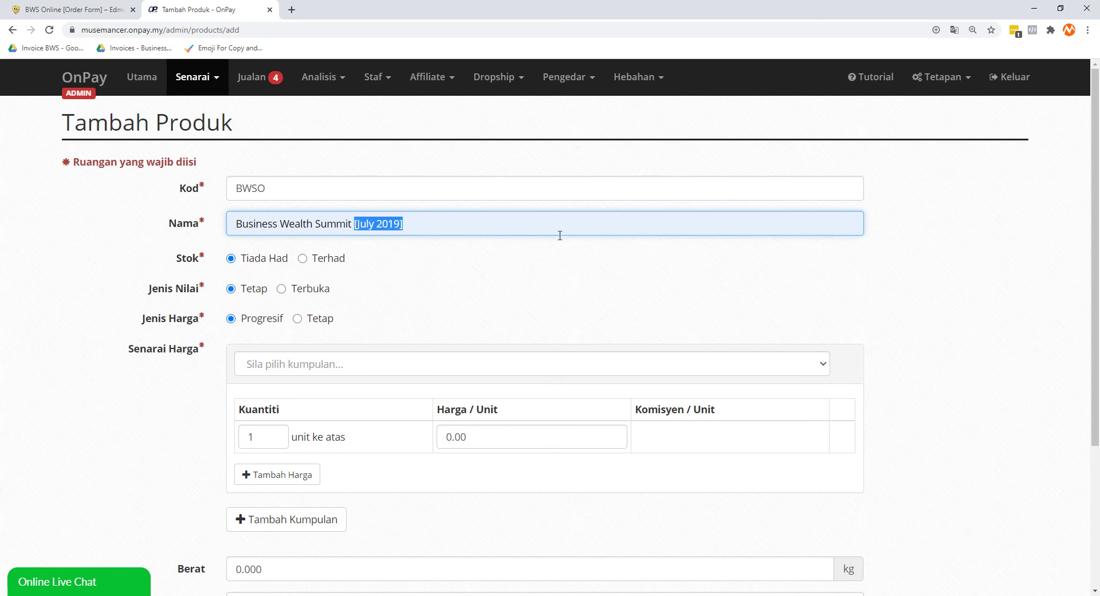
pyautogui.press('BackSpace')
pyautogui.write('Online')
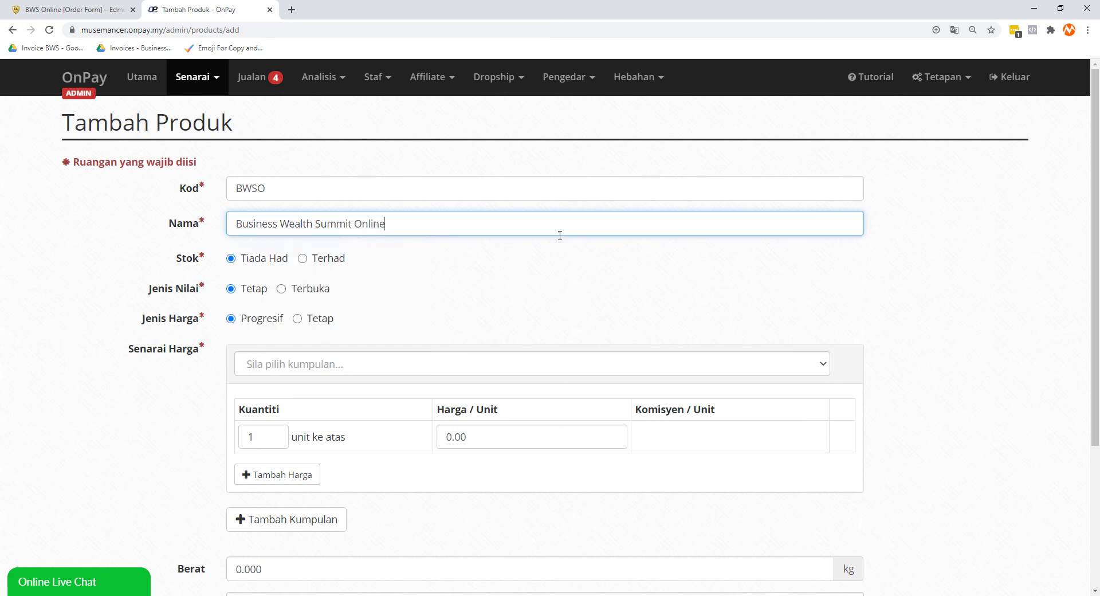
pyautogui.click(86, 249)
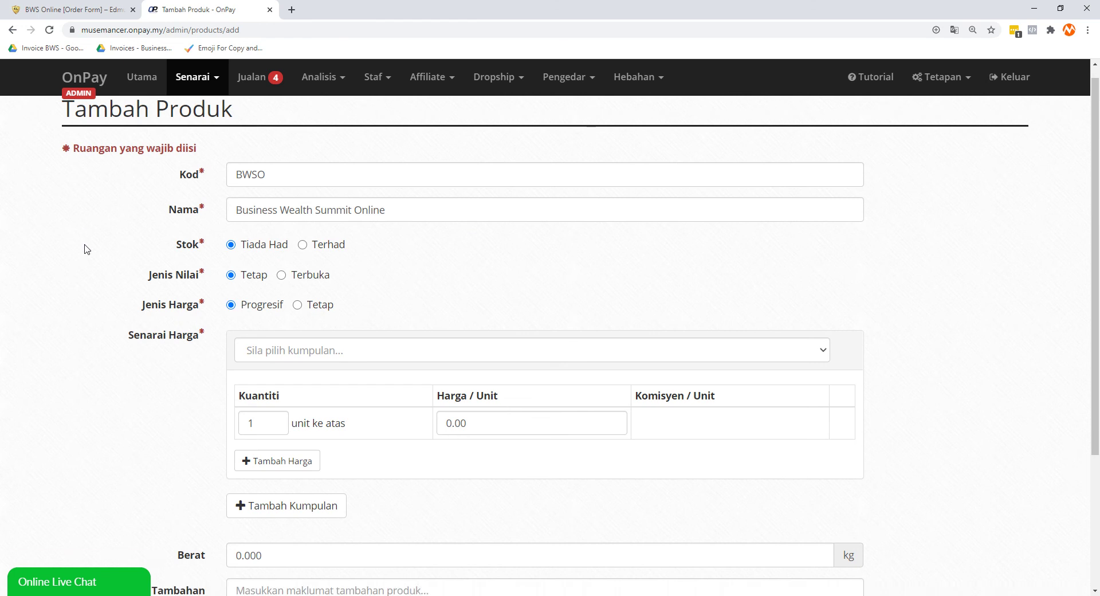
pyautogui.scroll(-2, 86, 249)
pyautogui.scroll(2, 287, 269)
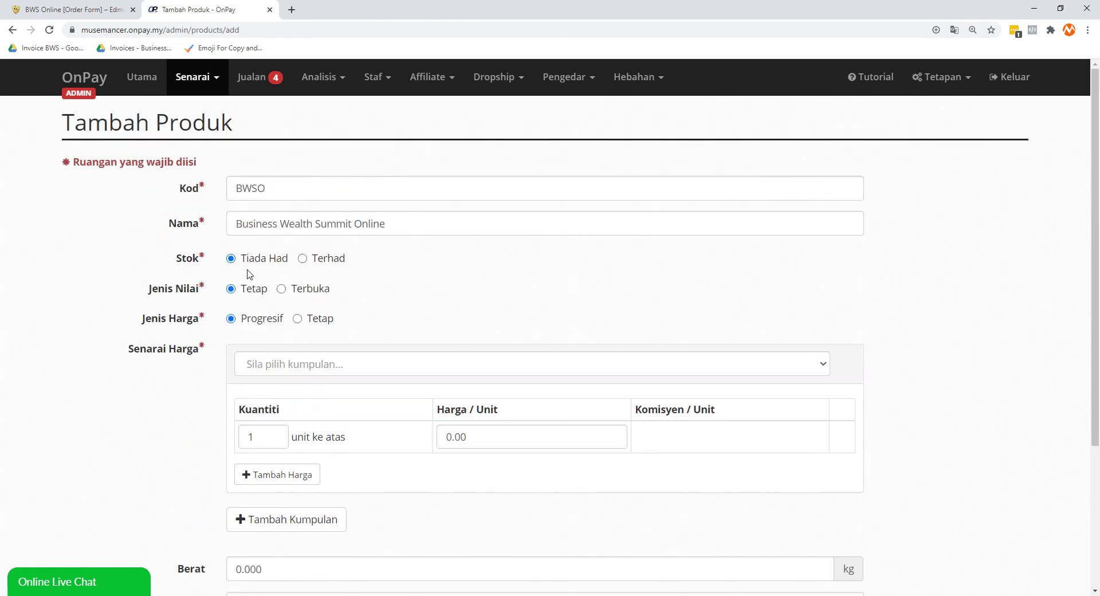
# Step: Try limited stock and an open value, then return to Tiada Had stock and Tetap value
pyautogui.click(317, 259)
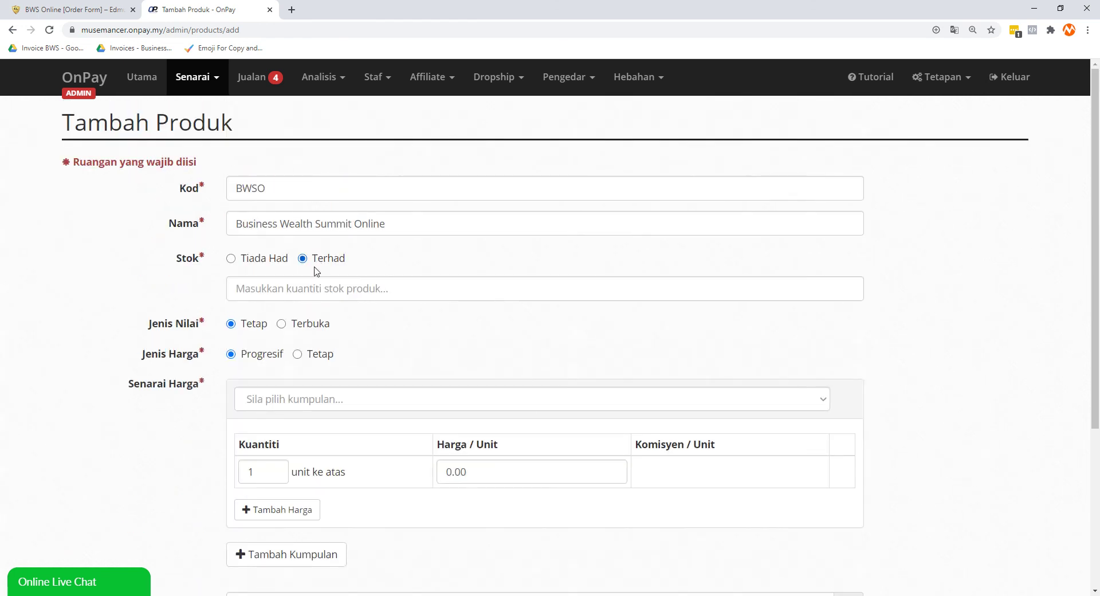
pyautogui.click(246, 286)
pyautogui.click(188, 300)
pyautogui.click(232, 259)
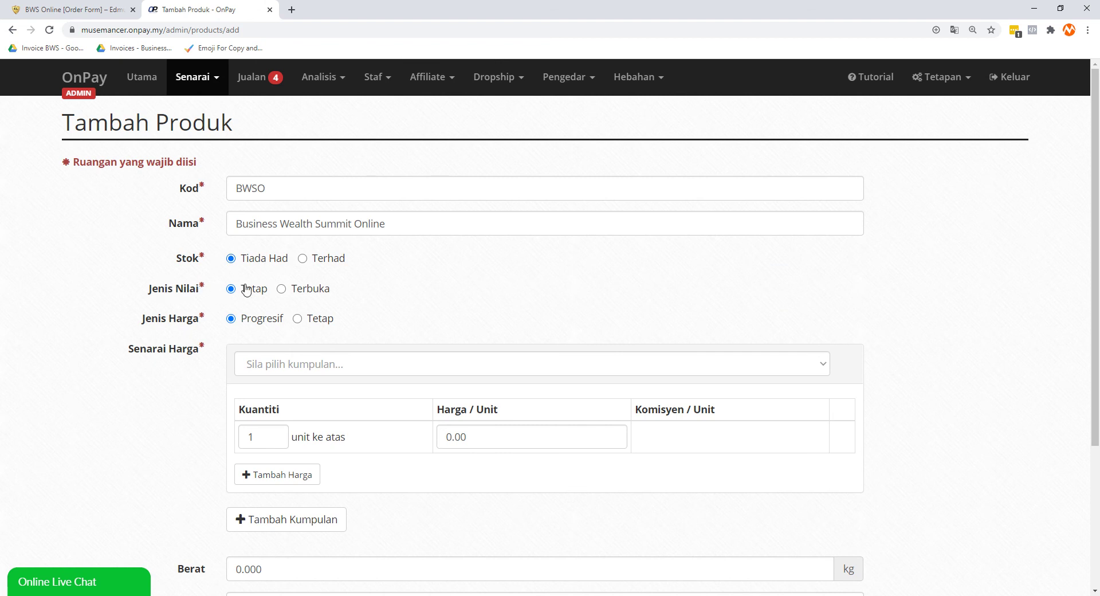
pyautogui.click(314, 291)
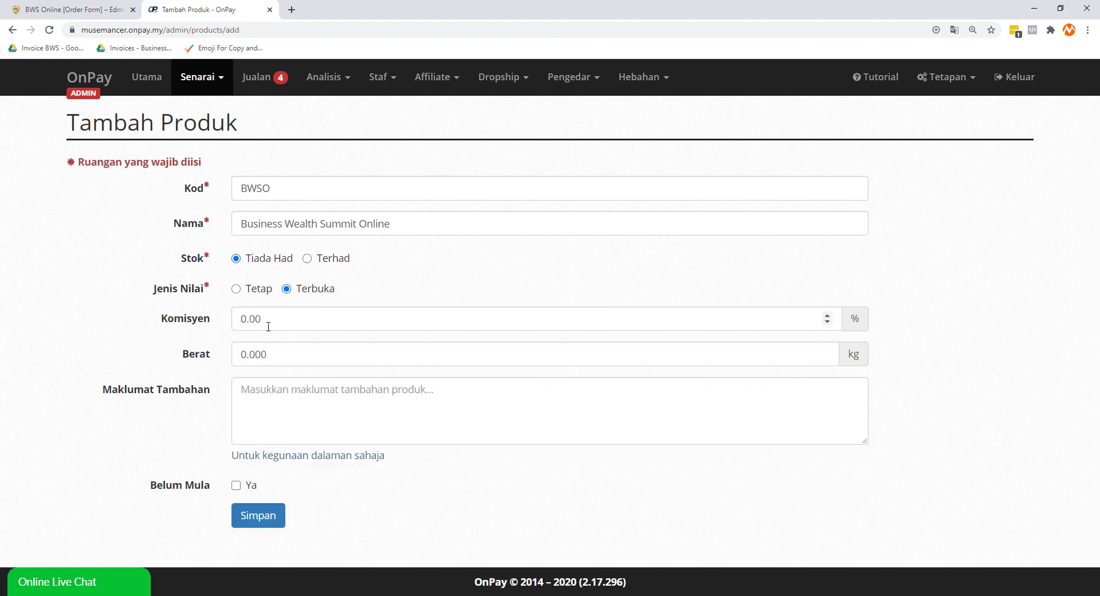
pyautogui.click(253, 291)
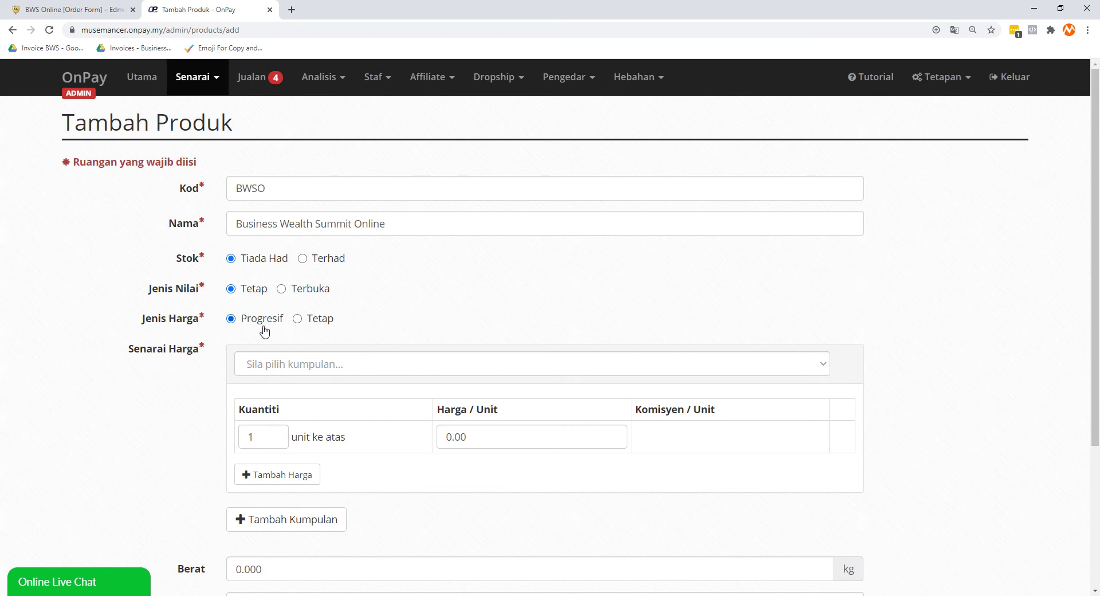
# Step: Set Jenis Harga to Tetap, choose the Direct & Affiliate price list, and enter price 997.00
pyautogui.click(297, 319)
pyautogui.scroll(-2, 199, 334)
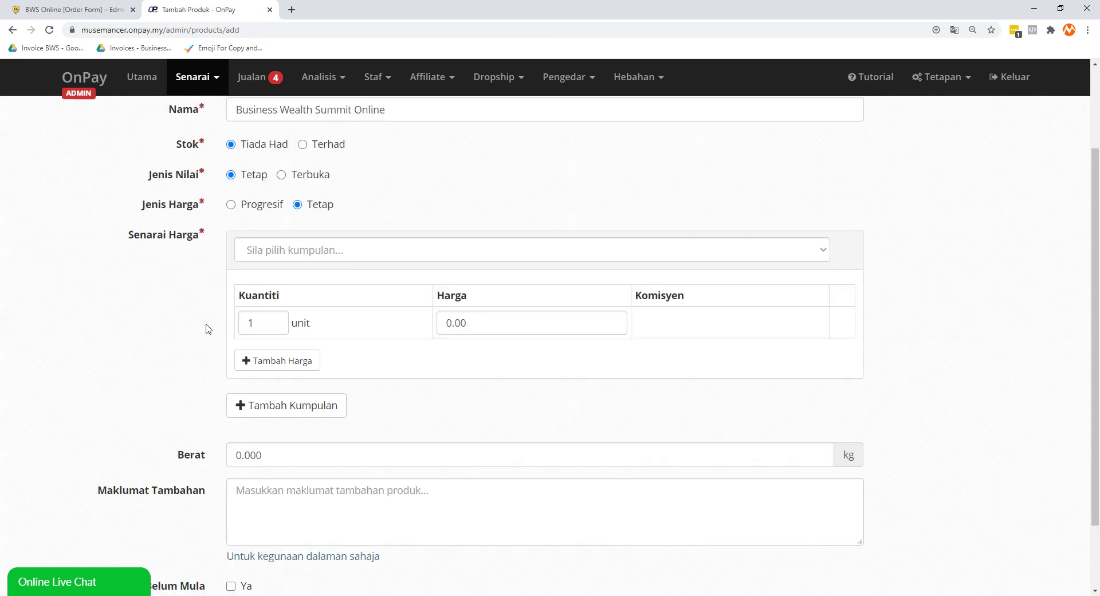
pyautogui.click(307, 373)
pyautogui.click(306, 373)
pyautogui.click(306, 257)
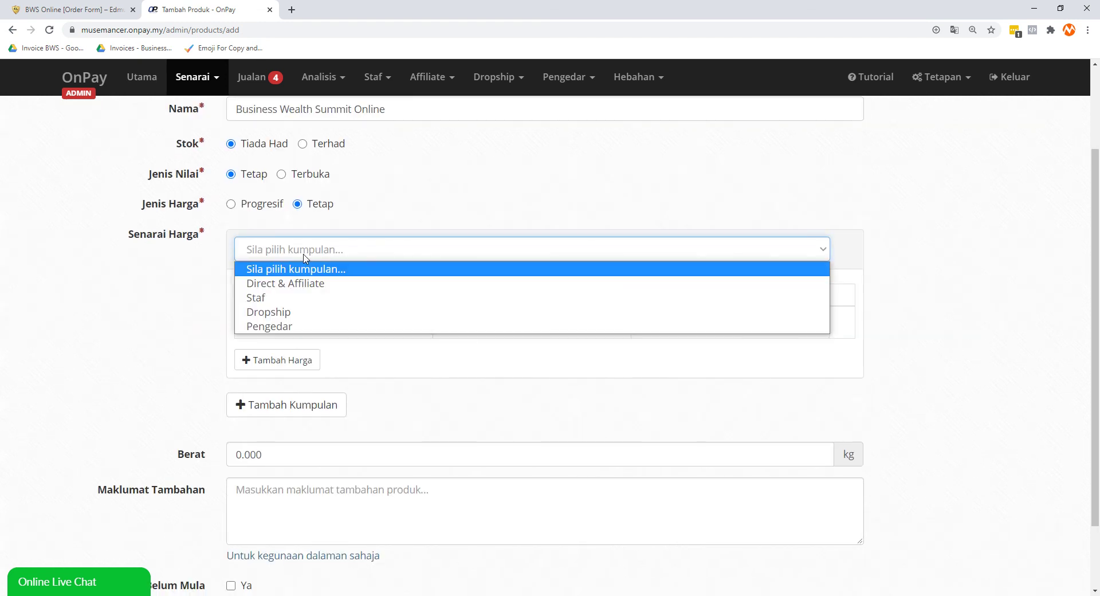
pyautogui.click(305, 284)
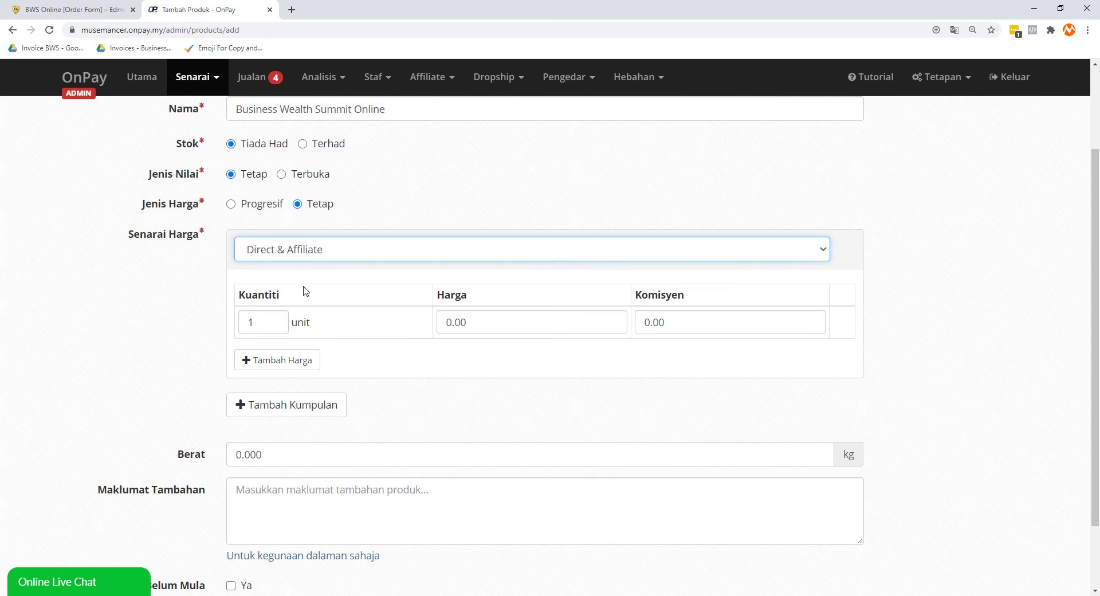
pyautogui.click(183, 302)
pyautogui.doubleClick(467, 322)
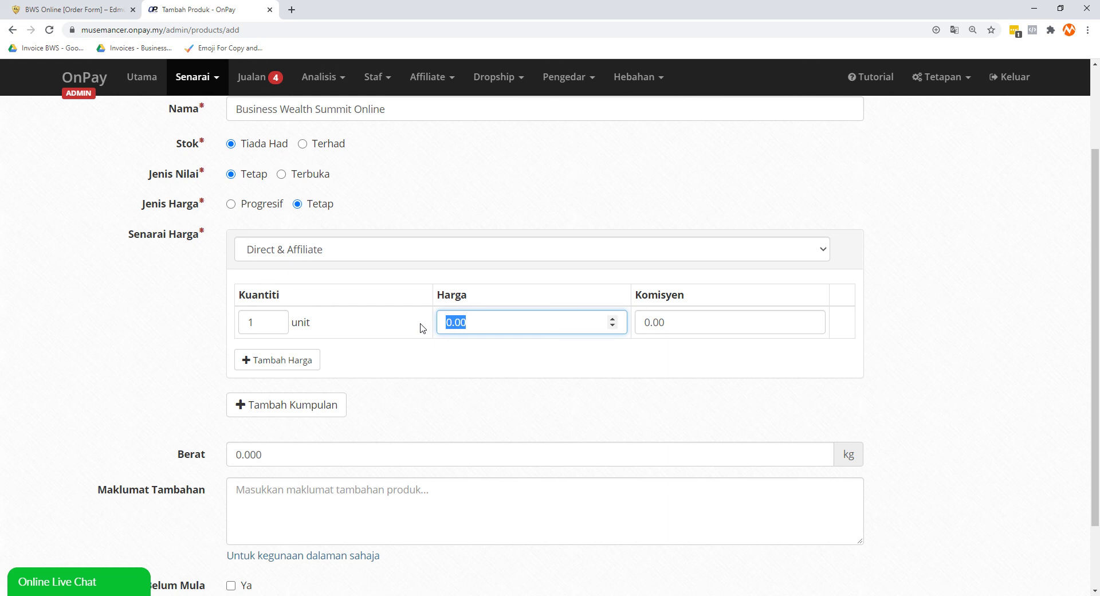
pyautogui.write('997.00')
# Step: Confirm the 997.00 price and enter a first commission of 50.00
pyautogui.click(423, 328)
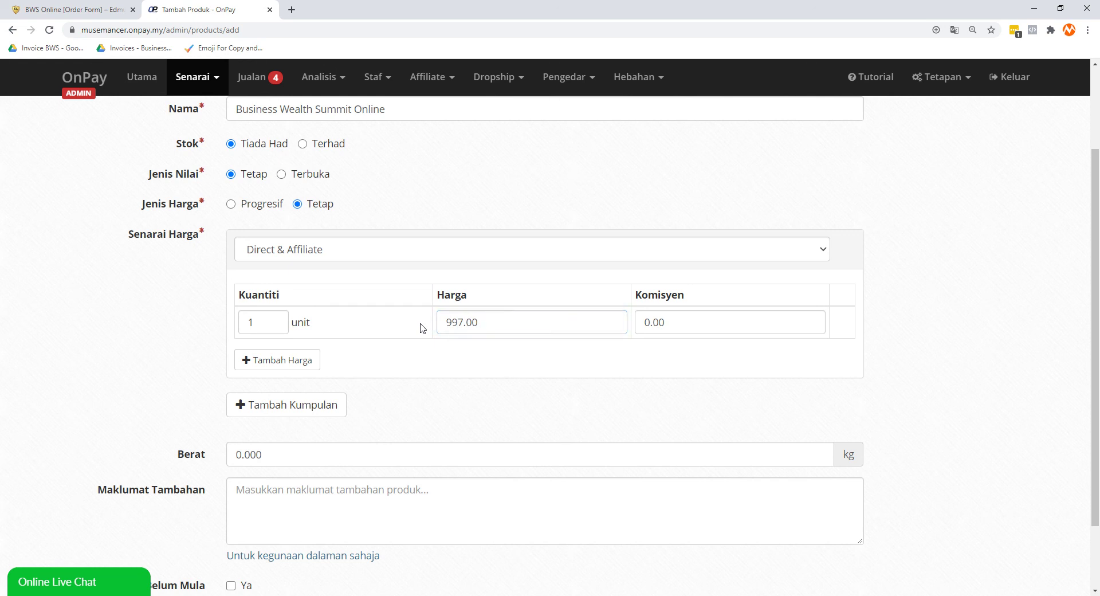
pyautogui.click(685, 315)
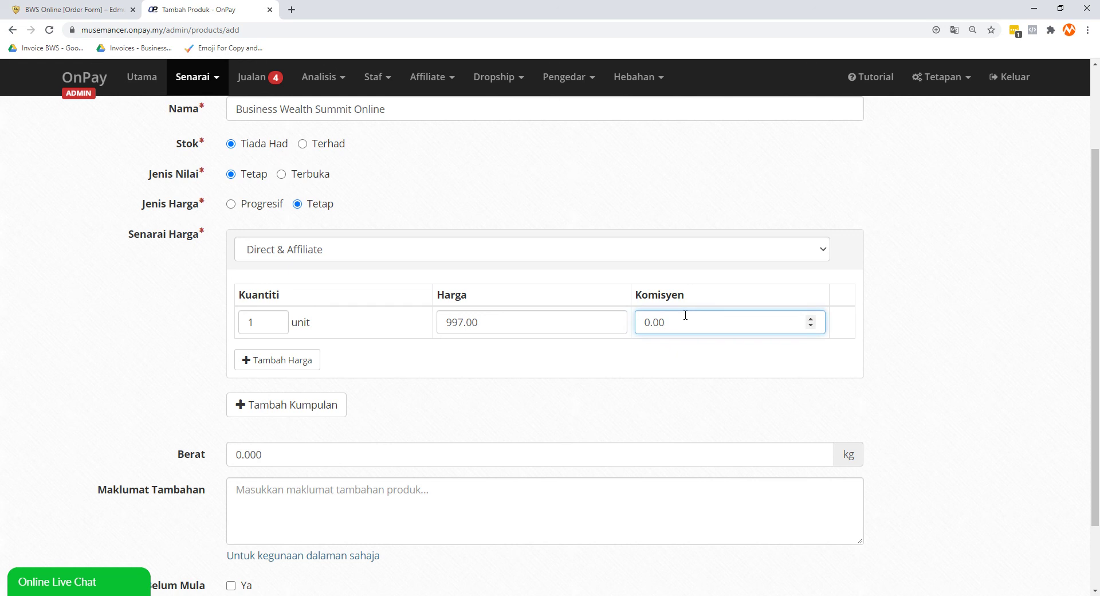
pyautogui.click(666, 354)
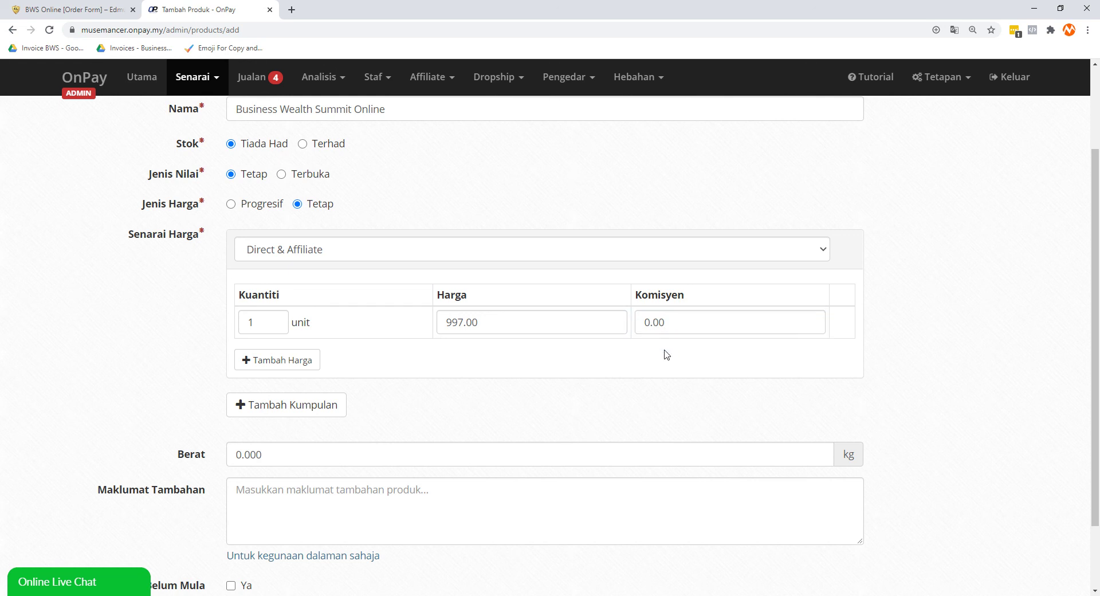
pyautogui.moveTo(677, 320); pyautogui.dragTo(556, 328)
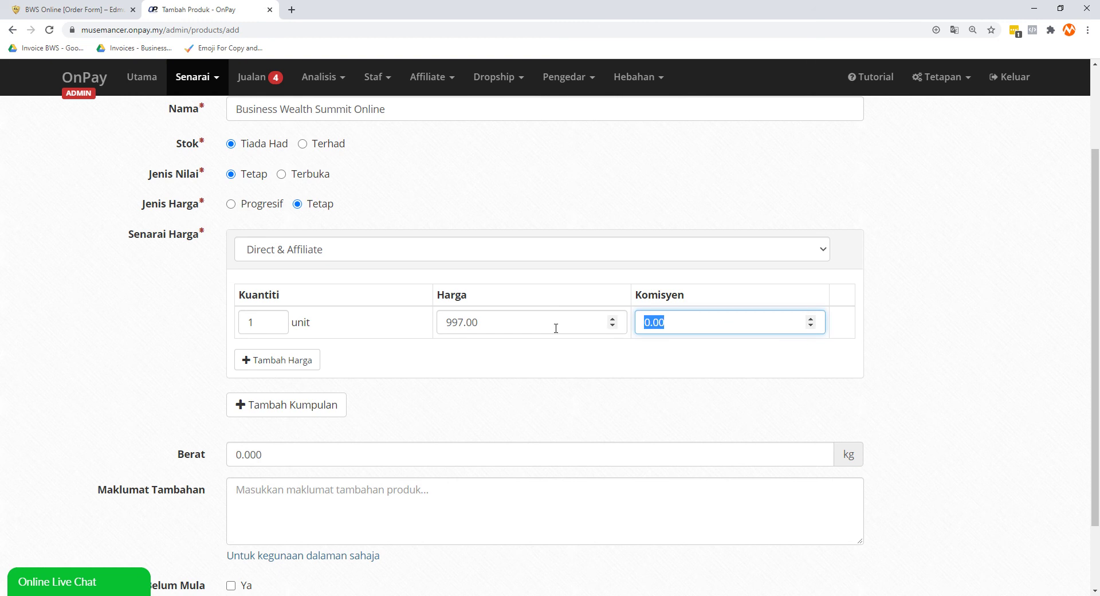
pyautogui.write('50.00')
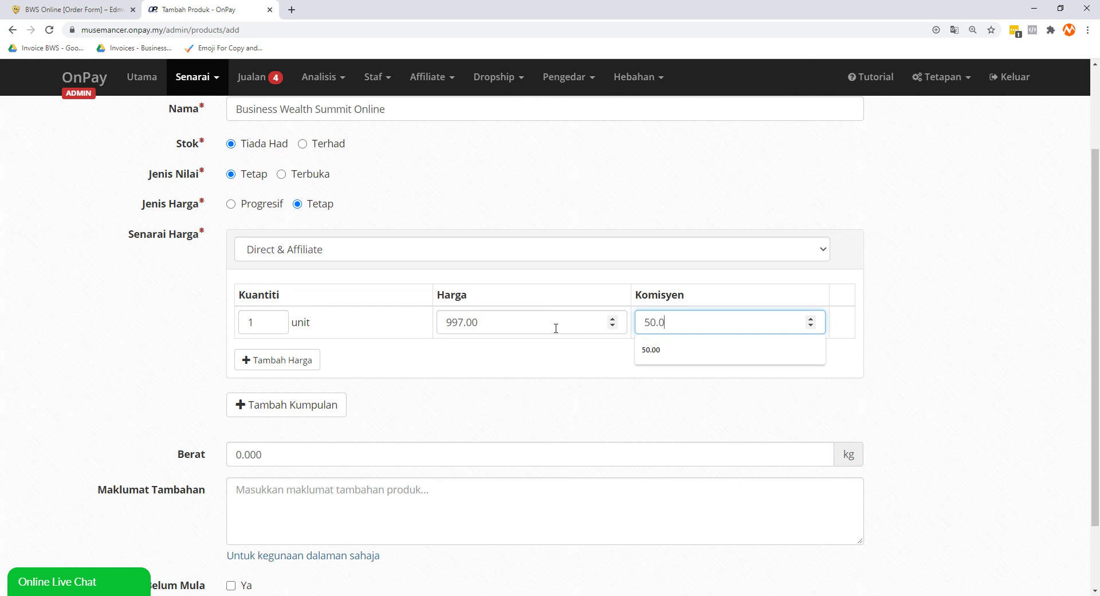
pyautogui.click(546, 387)
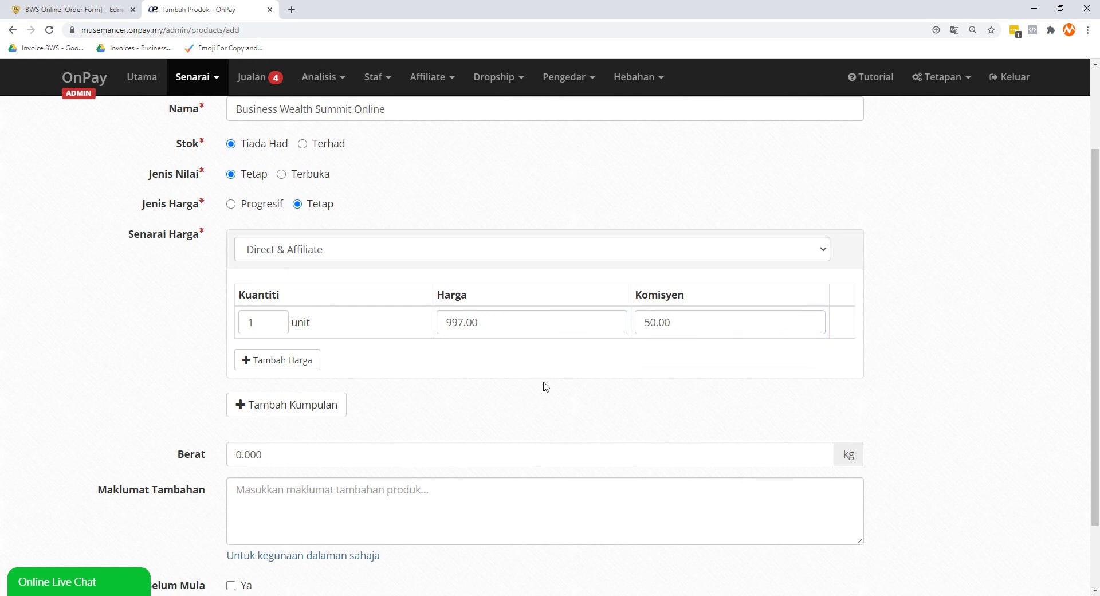
# Step: Correct the Direct & Affiliate commission to 498.50
pyautogui.click(682, 317)
pyautogui.click(691, 324)
pyautogui.moveTo(705, 321); pyautogui.dragTo(614, 341)
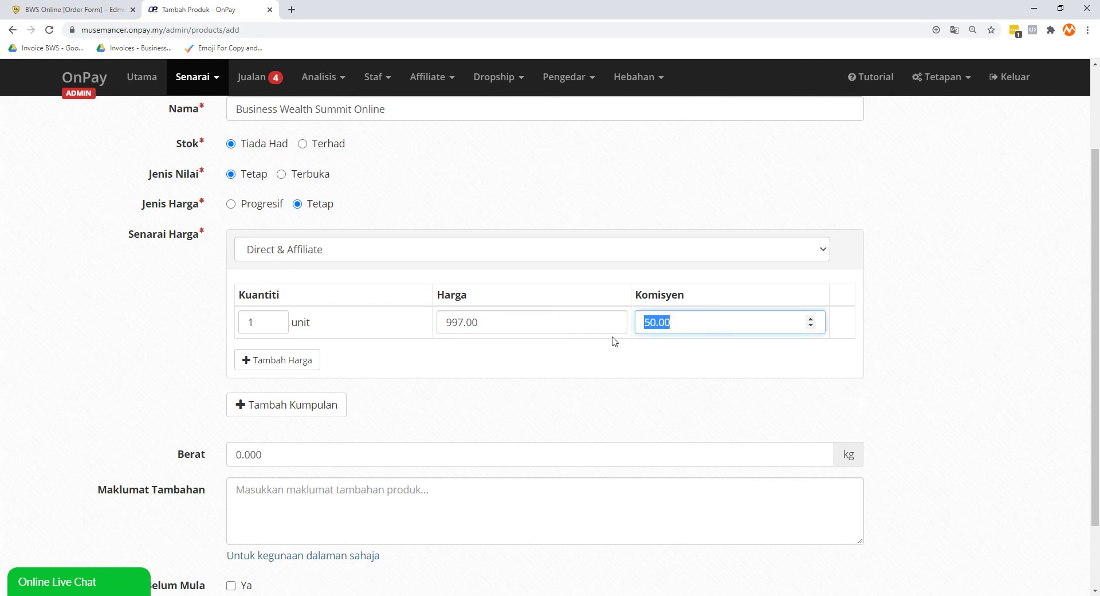
pyautogui.press('super')
pyautogui.press('super')
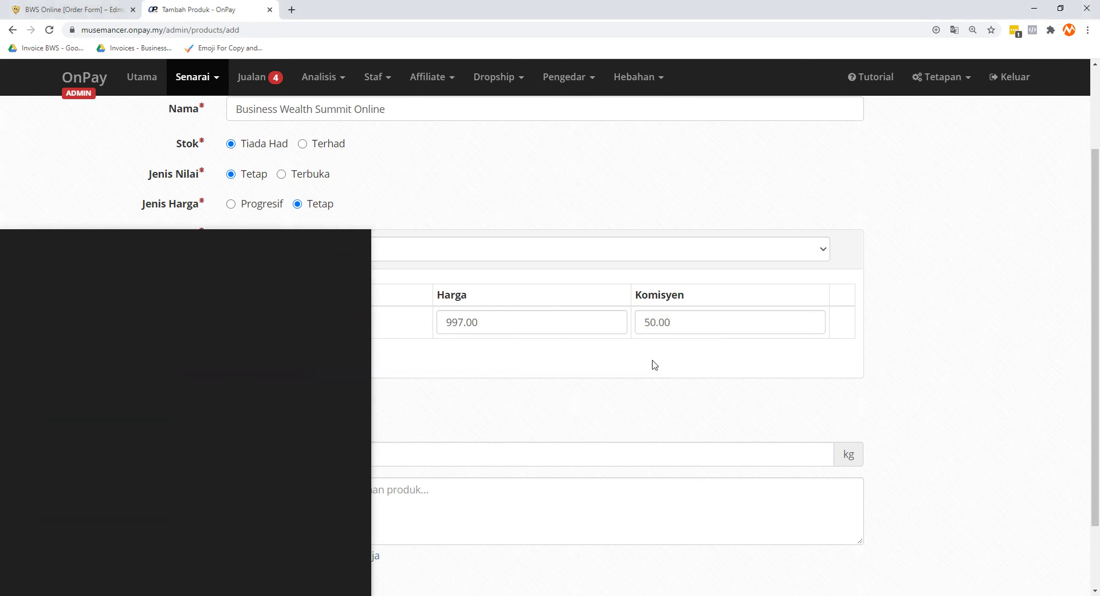
pyautogui.hotkey('ctrl', 'a')
pyautogui.write('4098.50')
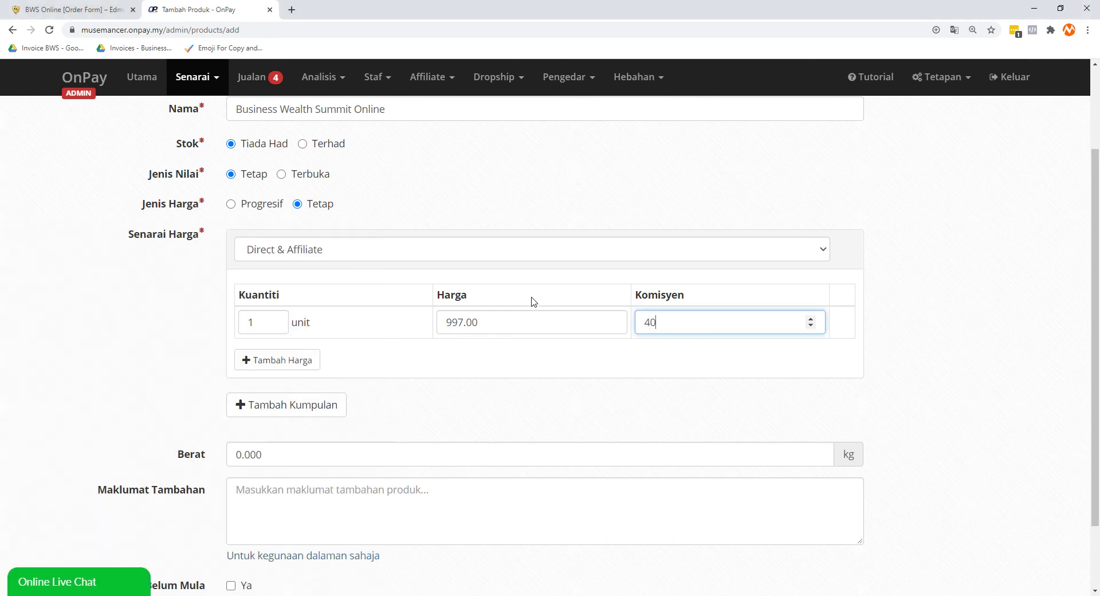
pyautogui.press('BackSpace')
pyautogui.press('BackSpace')
pyautogui.press('BackSpace')
pyautogui.press('BackSpace')
pyautogui.press('BackSpace')
pyautogui.press('BackSpace')
pyautogui.write('09')
pyautogui.press('BackSpace')
pyautogui.press('BackSpace')
pyautogui.write('98.50')
pyautogui.click(625, 361)
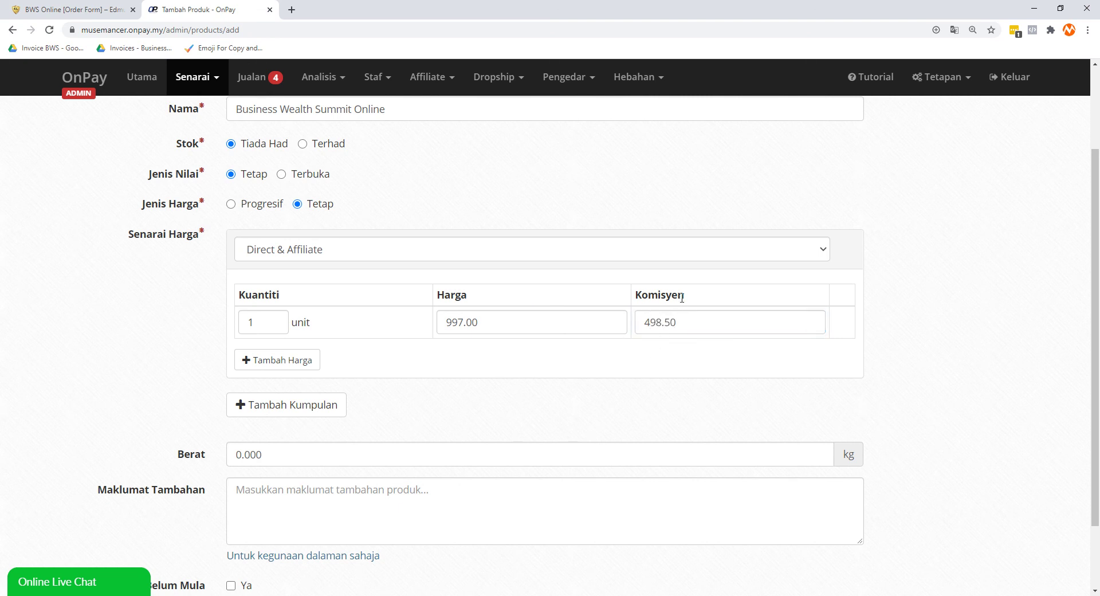
pyautogui.click(713, 324)
pyautogui.click(659, 346)
# Step: Enter '4 week online digital marketing training program.' in the Maklumat Tambahan box
pyautogui.scroll(-1, 210, 356)
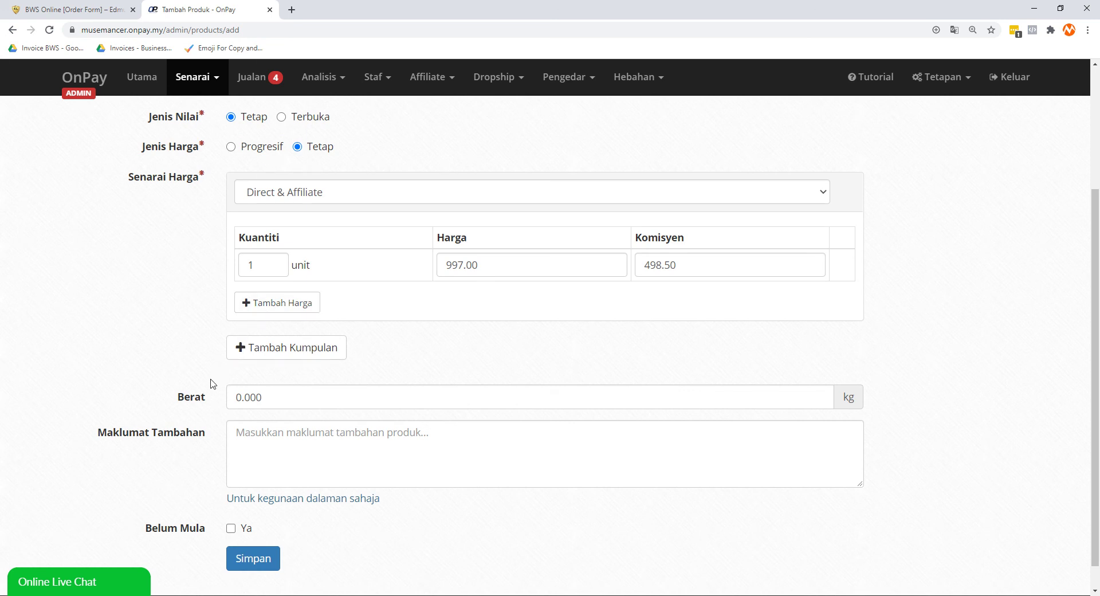
pyautogui.scroll(-1, 210, 383)
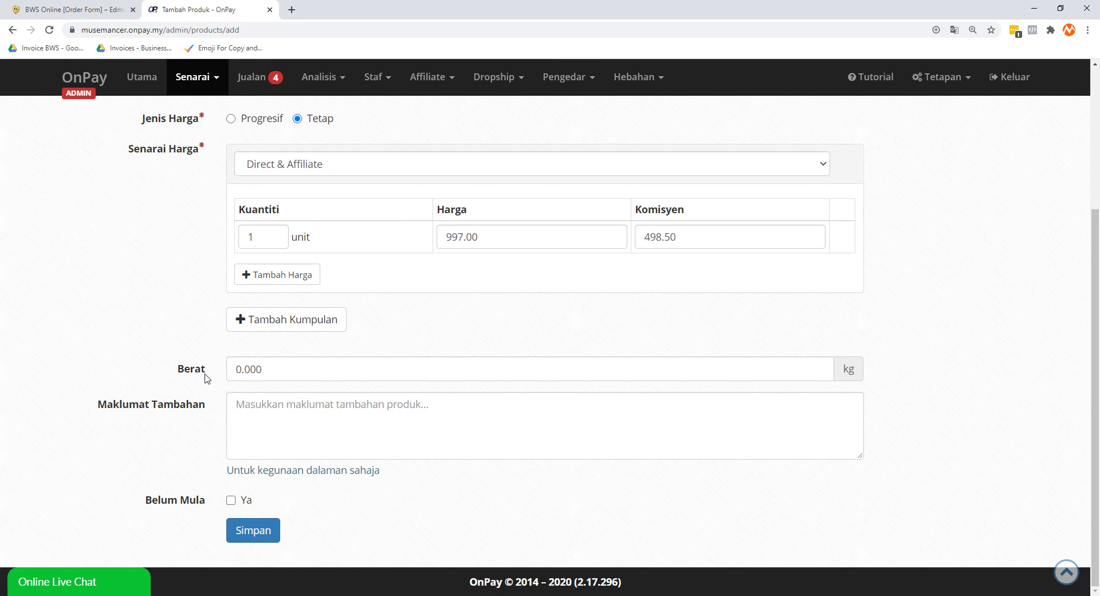
pyautogui.moveTo(217, 378); pyautogui.dragTo(185, 378)
pyautogui.click(183, 379)
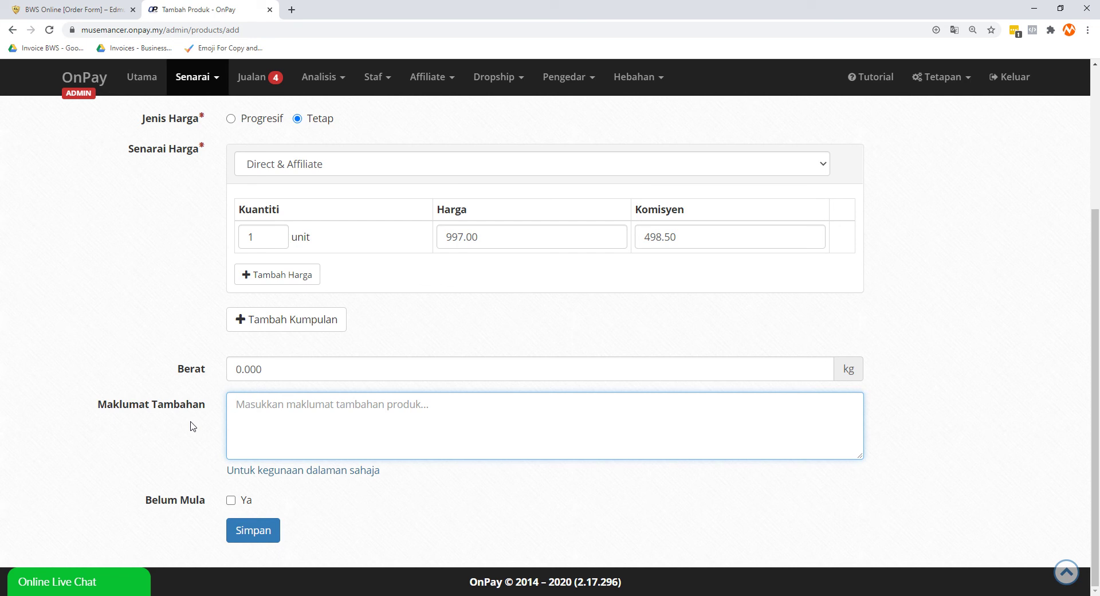
pyautogui.write('4 week on')
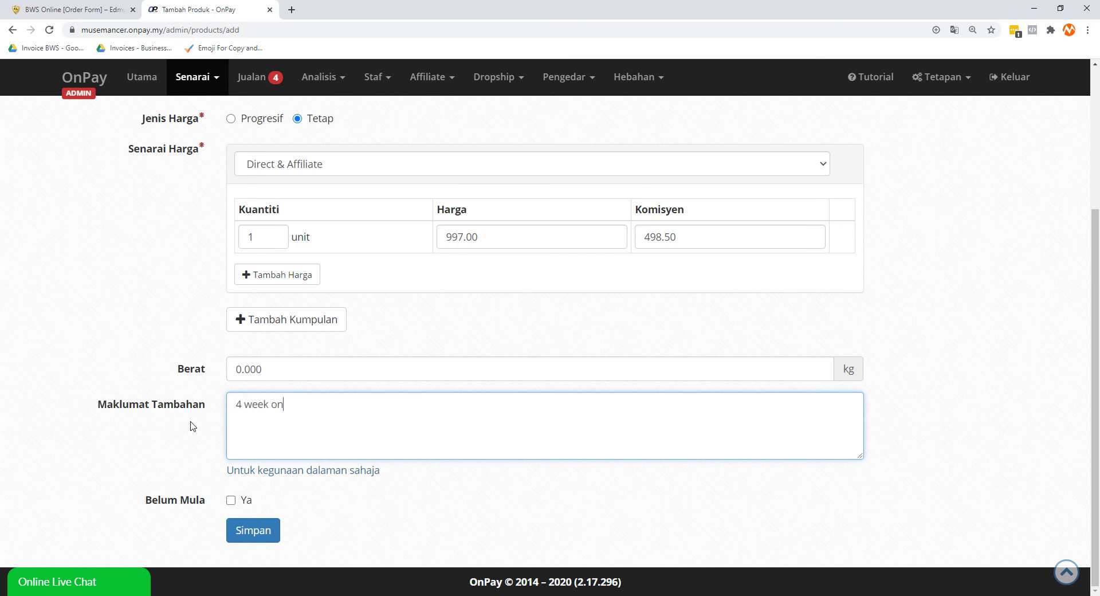
pyautogui.write('line digital marketing training progr')
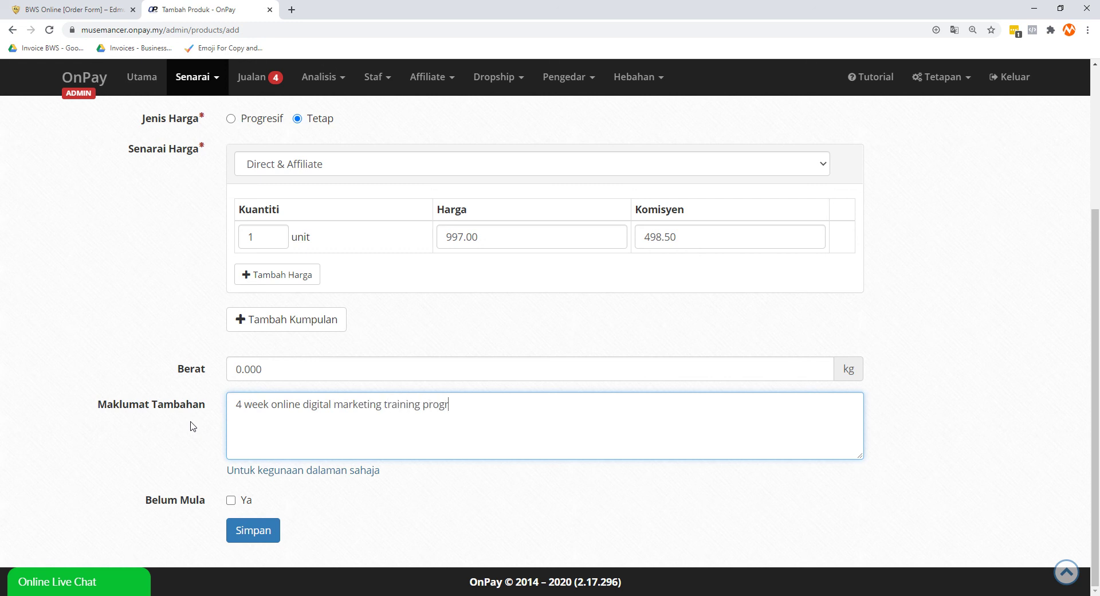
pyautogui.write('am.')
pyautogui.click(173, 453)
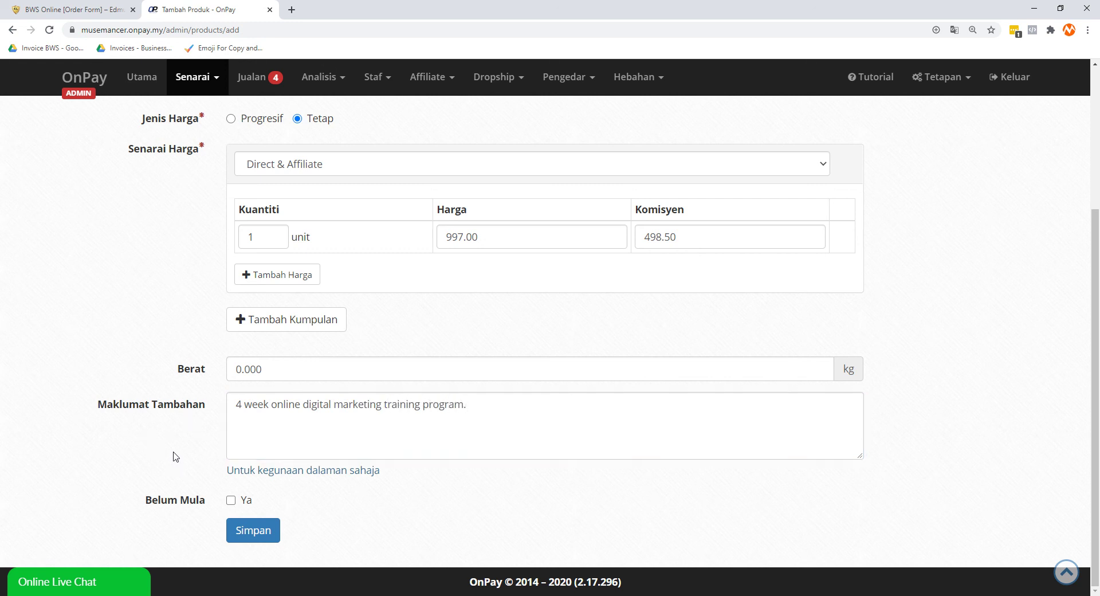
# Step: Save the product with Simpan so BWSO appears first in the 21-product list
pyautogui.click(272, 537)
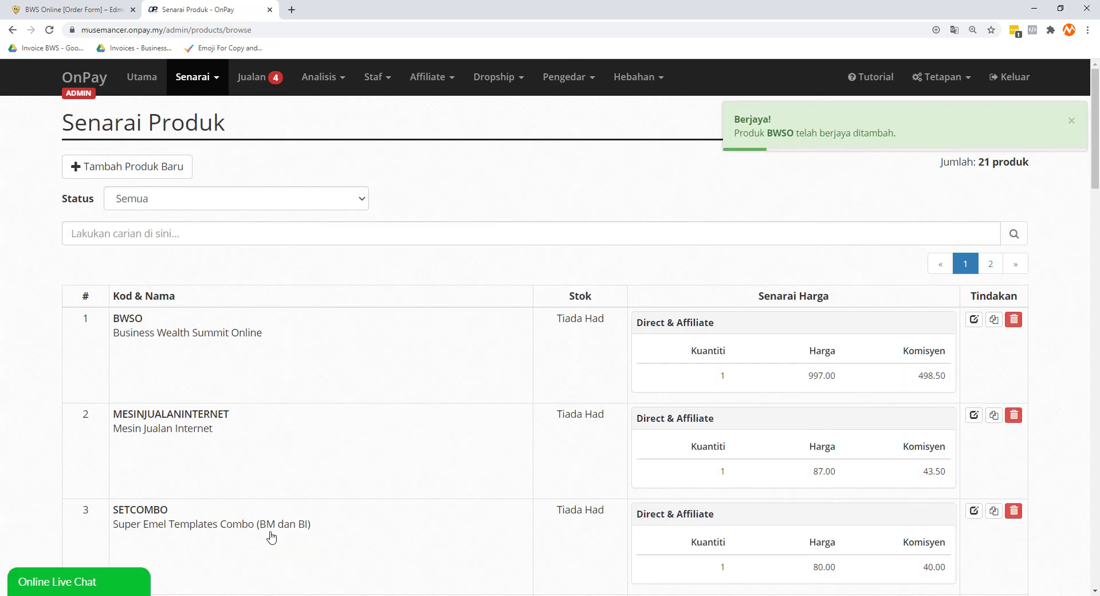